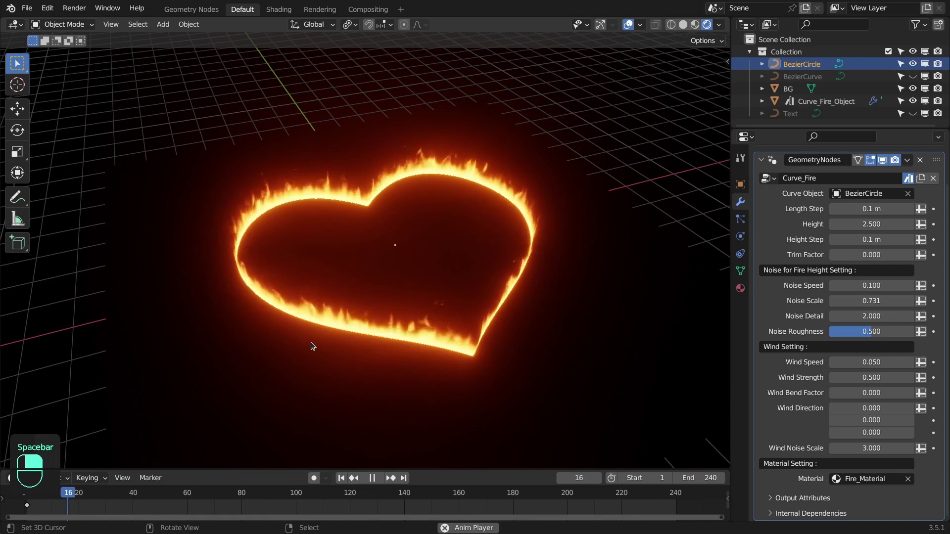
# Draw five freehand curve strokes encircling the heart inside the BezierCircle curve.
pyautogui.press('Tab')
pyautogui.moveTo(229, 357); pyautogui.dragTo(338, 393)
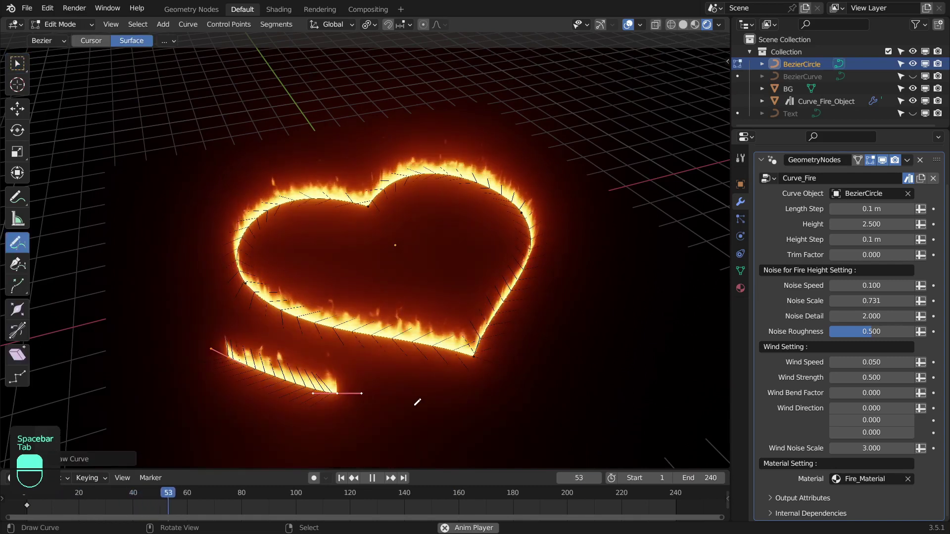
pyautogui.moveTo(409, 406); pyautogui.dragTo(538, 379)
pyautogui.moveTo(585, 332); pyautogui.dragTo(571, 187)
pyautogui.moveTo(473, 142); pyautogui.dragTo(336, 157)
pyautogui.moveTo(213, 176)
pyautogui.mouseDown()
pyautogui.moveTo(166, 277)
pyautogui.moveTo(180, 335)
pyautogui.mouseUp()
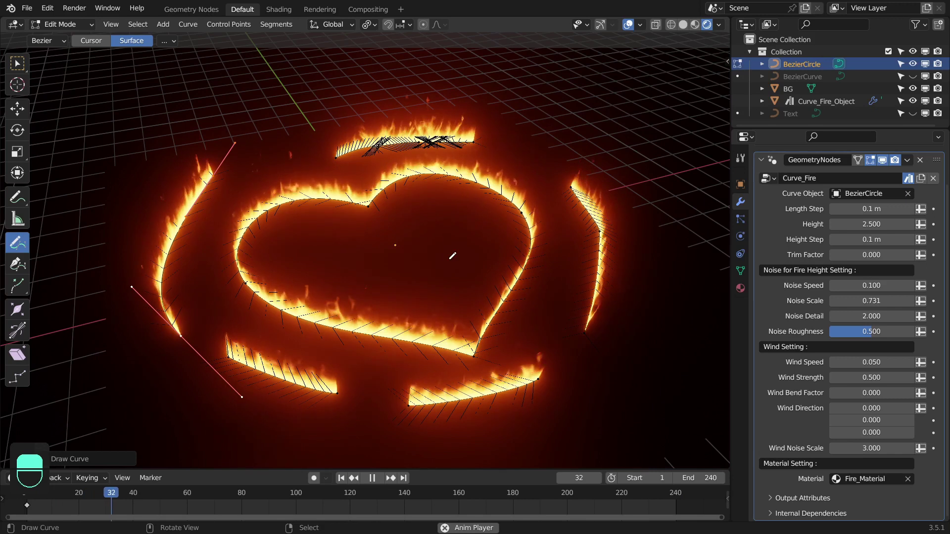
pyautogui.moveTo(418, 250)
pyautogui.mouseDown(button='middle')
pyautogui.moveTo(394, 245)
pyautogui.moveTo(447, 257)
pyautogui.mouseUp(button='middle')
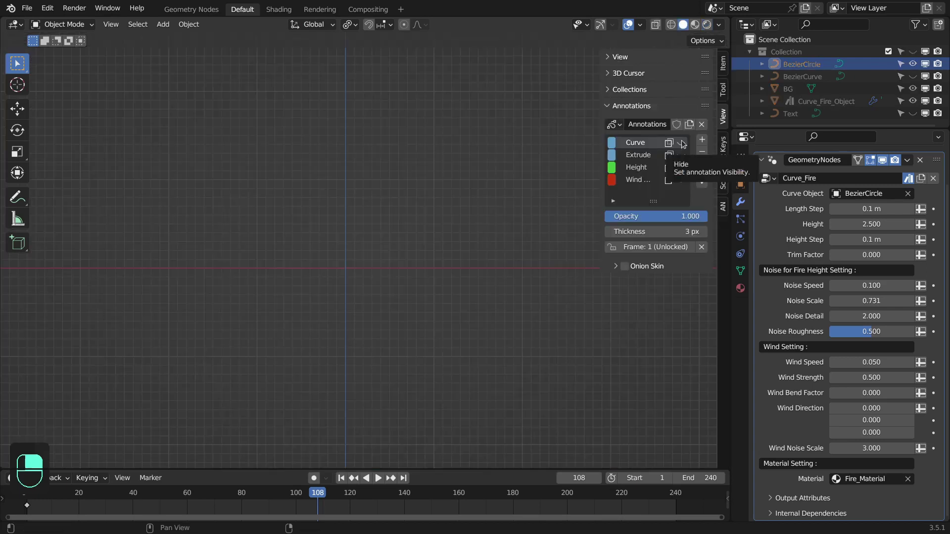
# Show the Curve and Extrude annotation layers in the viewport.
pyautogui.click(681, 143)
pyautogui.keyDown('shift'); pyautogui.moveTo(438, 203); pyautogui.dragTo(437, 198, button='middle'); pyautogui.keyUp('shift')
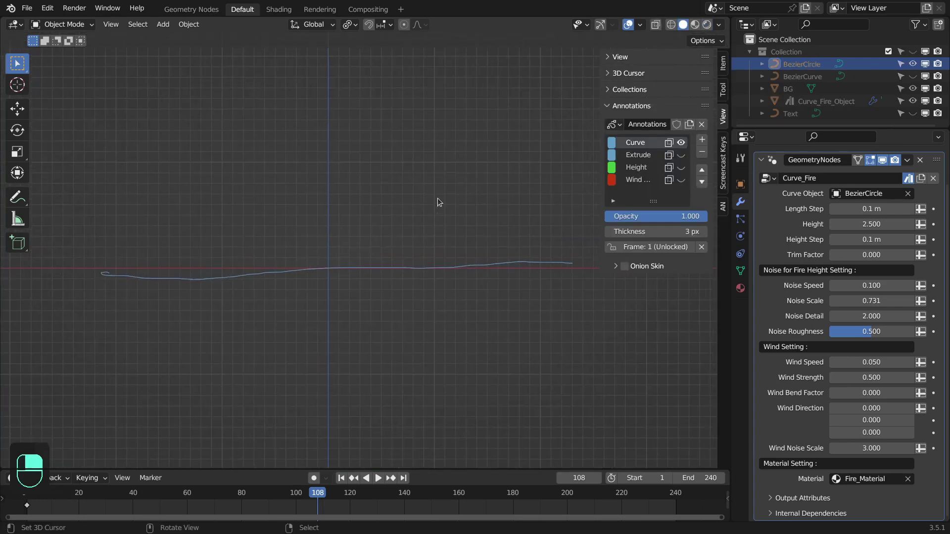
pyautogui.moveTo(525, 167)
pyautogui.mouseDown(button='middle')
pyautogui.moveTo(500, 193)
pyautogui.moveTo(479, 197)
pyautogui.moveTo(490, 212)
pyautogui.mouseUp(button='middle')
pyautogui.click(681, 155)
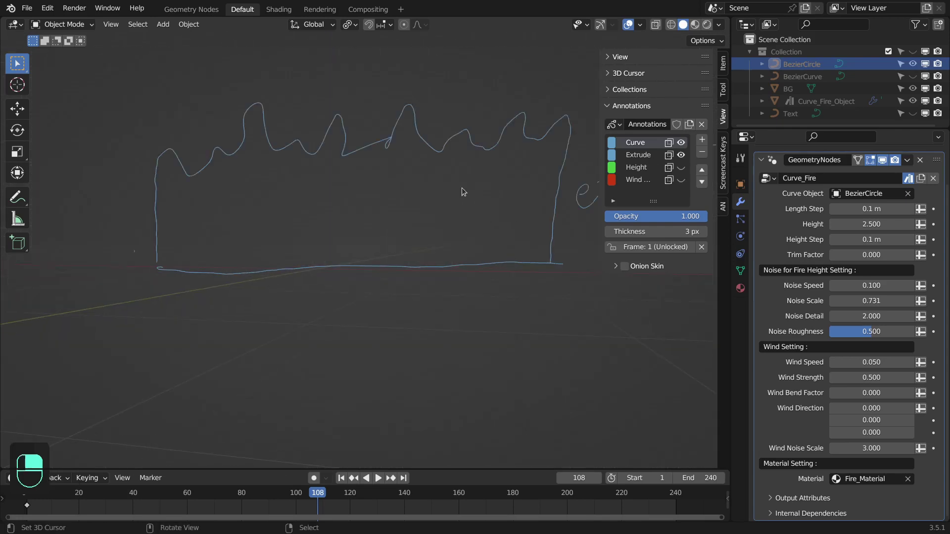
pyautogui.scroll(-2, 479, 178)
pyautogui.moveTo(347, 194); pyautogui.dragTo(310, 206, button='middle')
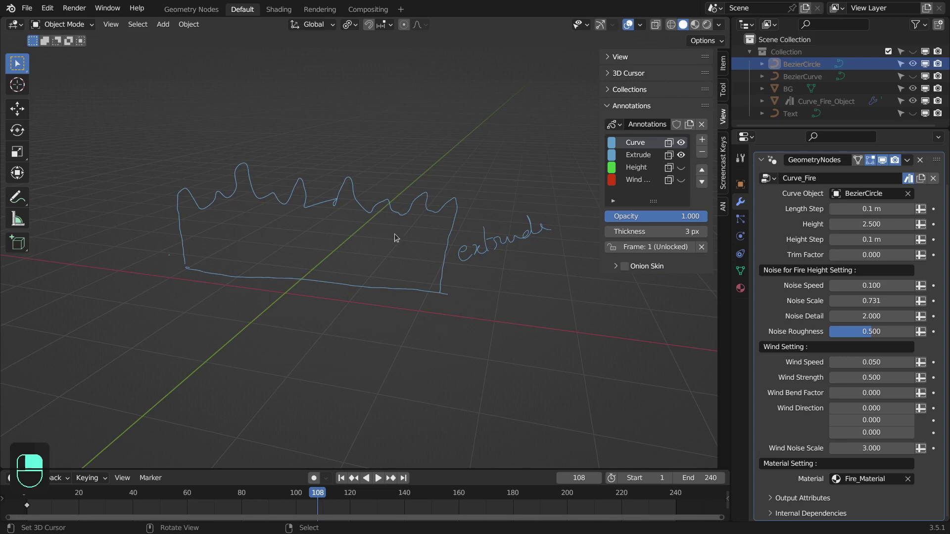
pyautogui.moveTo(394, 233); pyautogui.dragTo(436, 219, button='middle')
# Show the Height annotation layer and inspect the annotated sketch edge-on in the right side view.
pyautogui.click(681, 167)
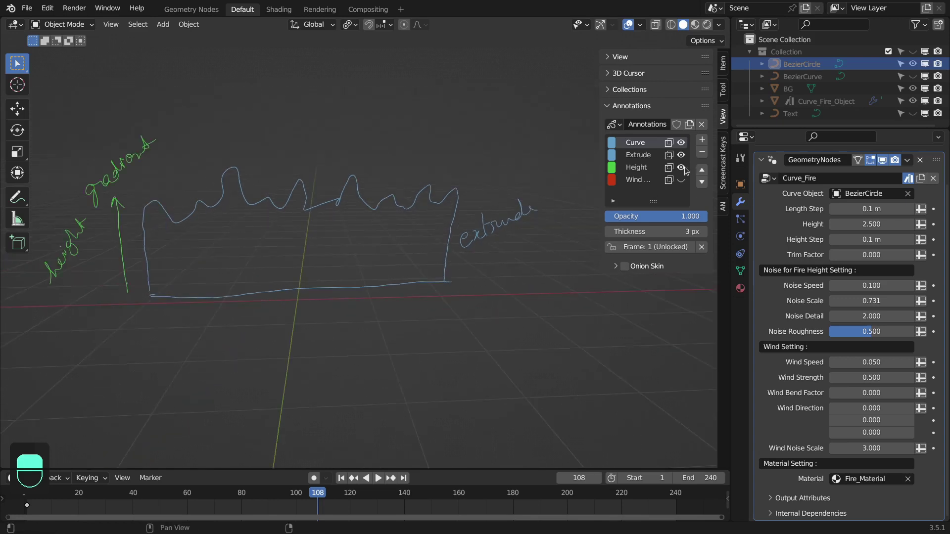
pyautogui.moveTo(321, 223); pyautogui.dragTo(277, 212, button='middle')
pyautogui.moveTo(178, 181); pyautogui.dragTo(351, 229, button='middle')
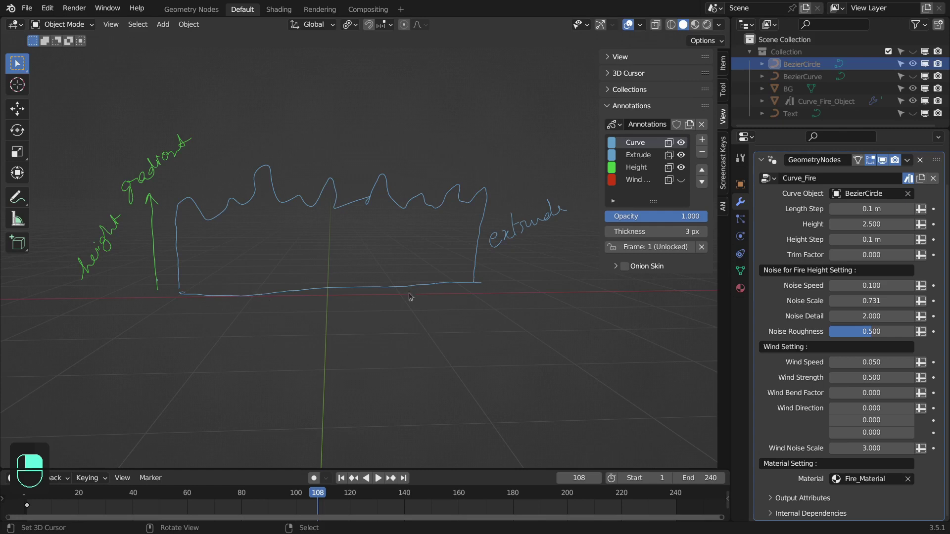
pyautogui.moveTo(478, 287); pyautogui.dragTo(465, 284, button='middle')
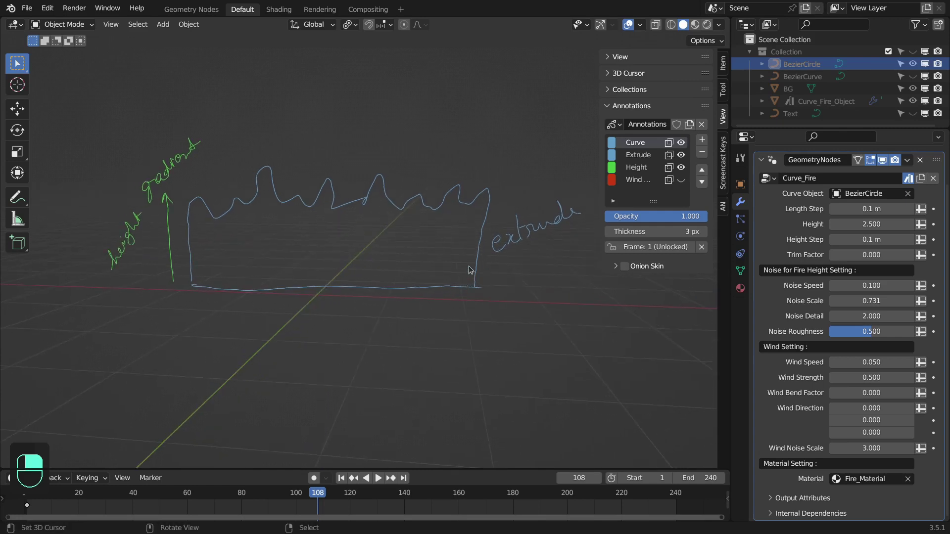
pyautogui.press('KP_3')
pyautogui.scroll(2, 339, 232)
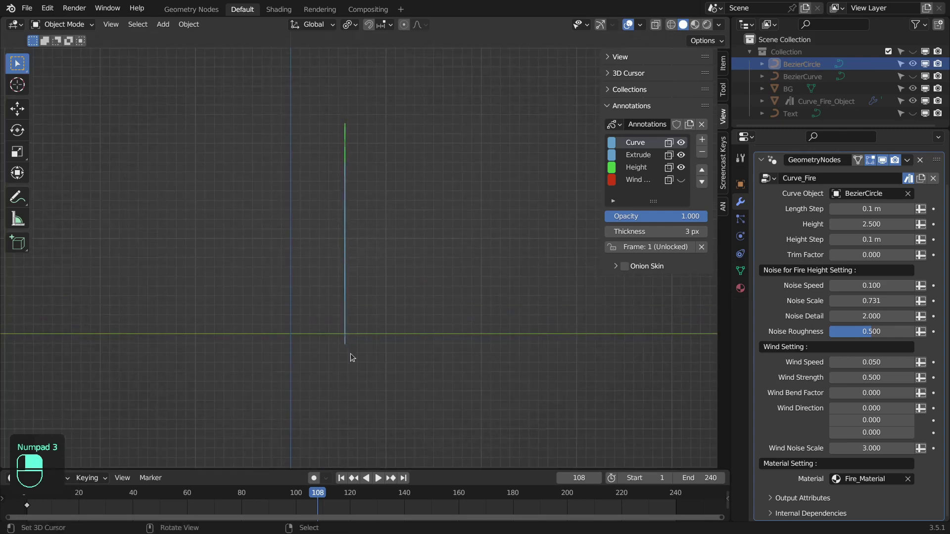
pyautogui.scroll(1, 347, 227)
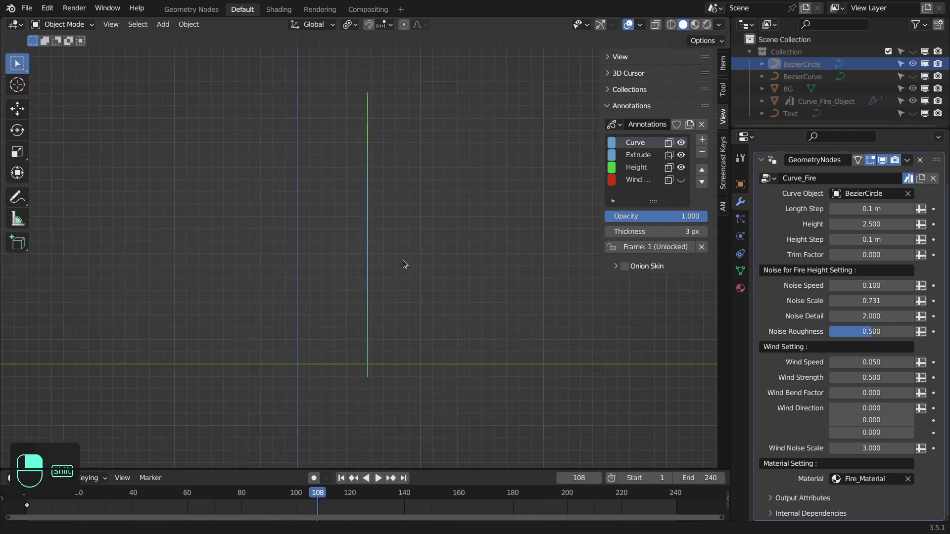
pyautogui.keyDown('shift'); pyautogui.moveTo(399, 206); pyautogui.dragTo(390, 224, button='middle'); pyautogui.keyUp('shift')
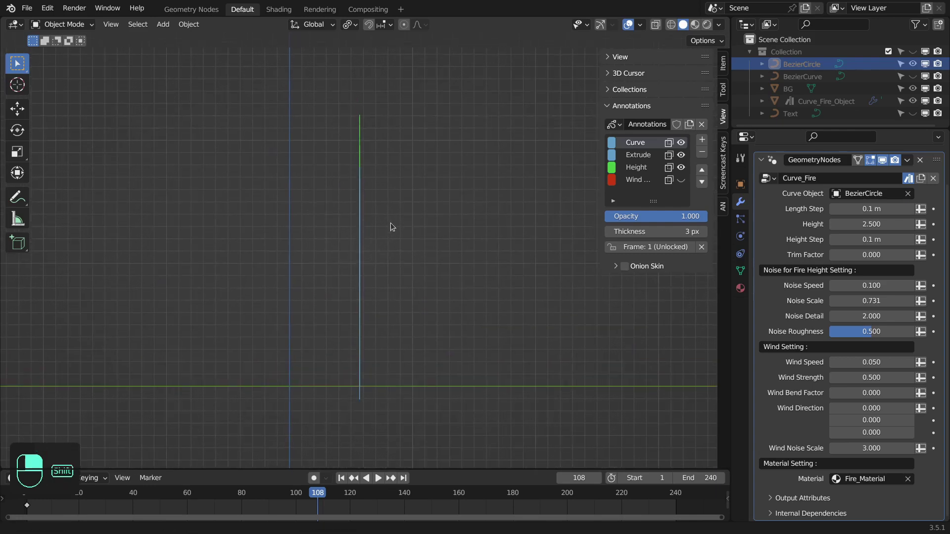
pyautogui.scroll(-1, 372, 170)
pyautogui.scroll(1, 362, 208)
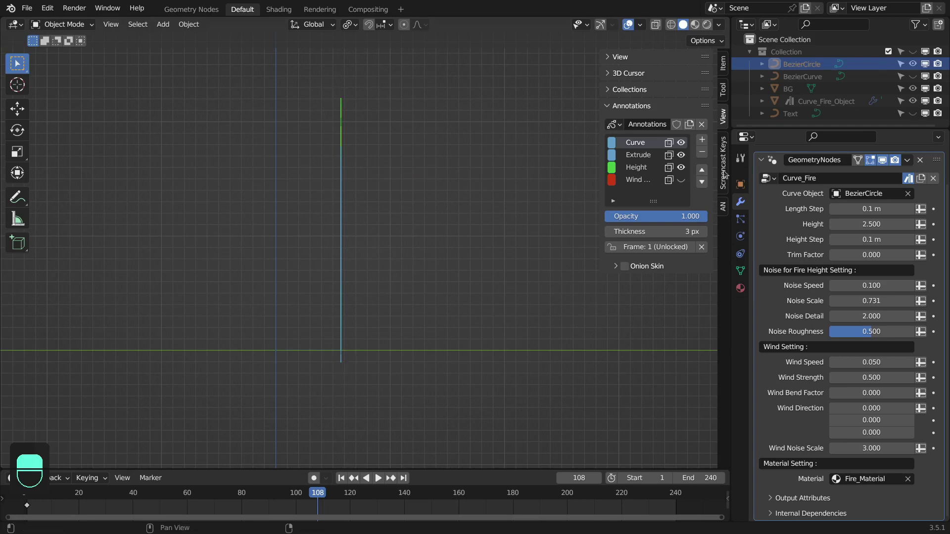
# Show the Wind annotation layer, and return to the front view with the sidebar hidden.
pyautogui.click(681, 180)
pyautogui.moveTo(529, 158)
pyautogui.mouseDown(button='middle')
pyautogui.moveTo(446, 227)
pyautogui.moveTo(335, 248)
pyautogui.moveTo(479, 289)
pyautogui.moveTo(345, 283)
pyautogui.mouseUp(button='middle')
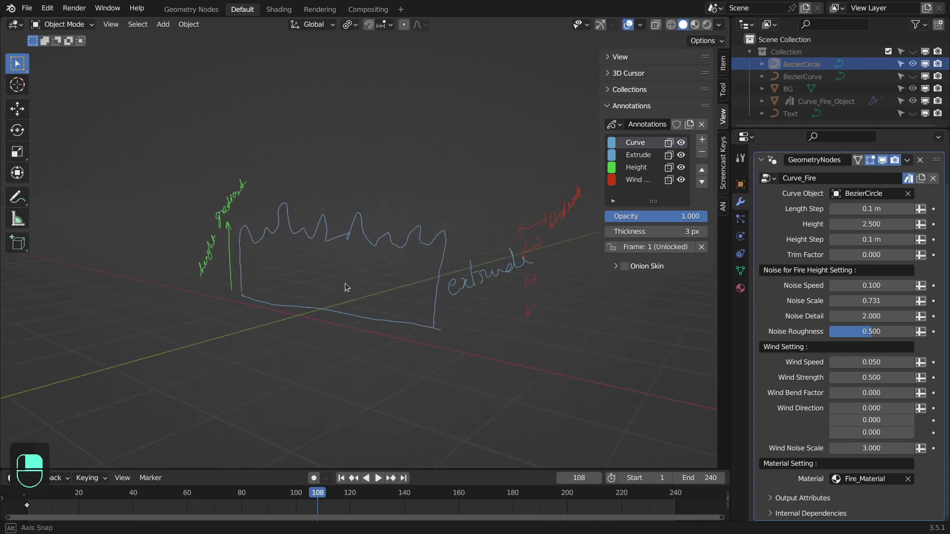
pyautogui.press('n')
pyautogui.press('KP_1')
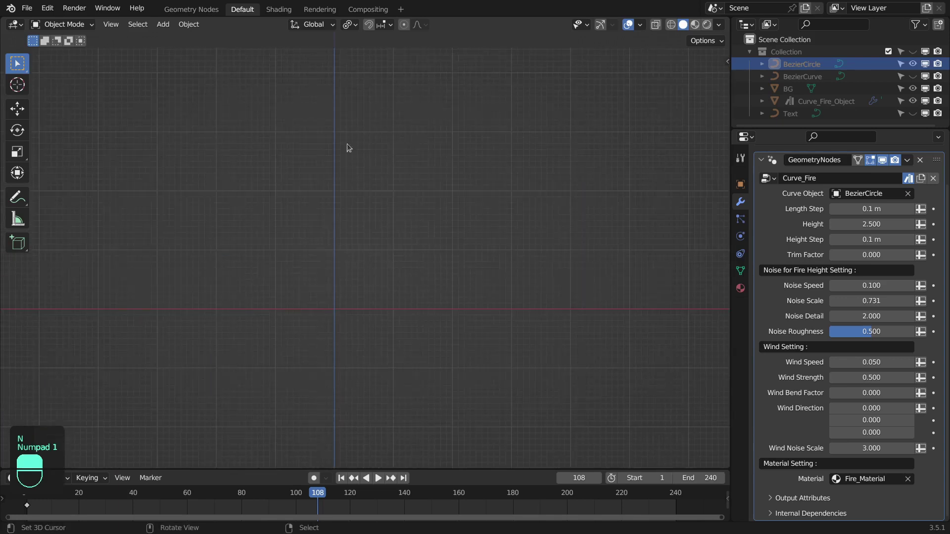
# In the Geometry Nodes workspace, set the Curve_Fire modifier's Curve Object to BezierCurve.
pyautogui.click(191, 9)
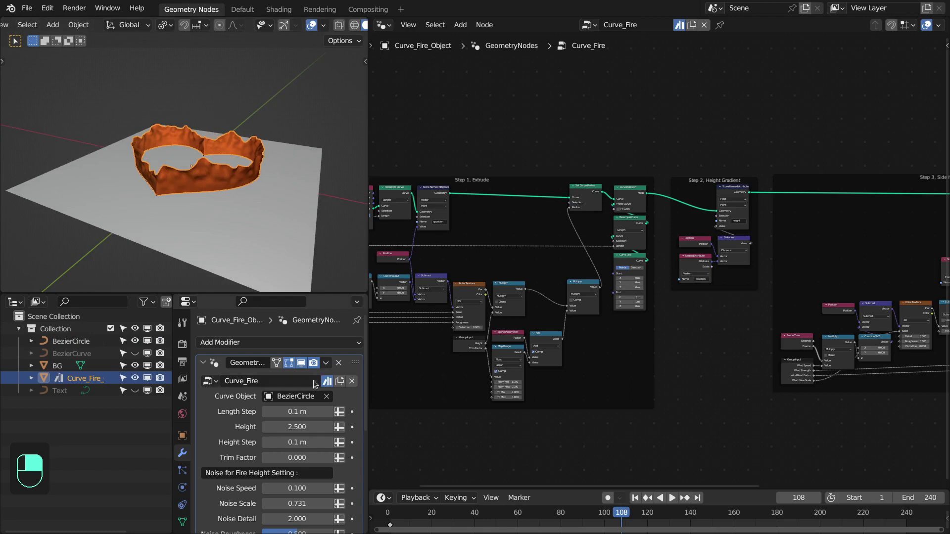
pyautogui.click(296, 396)
pyautogui.click(292, 278)
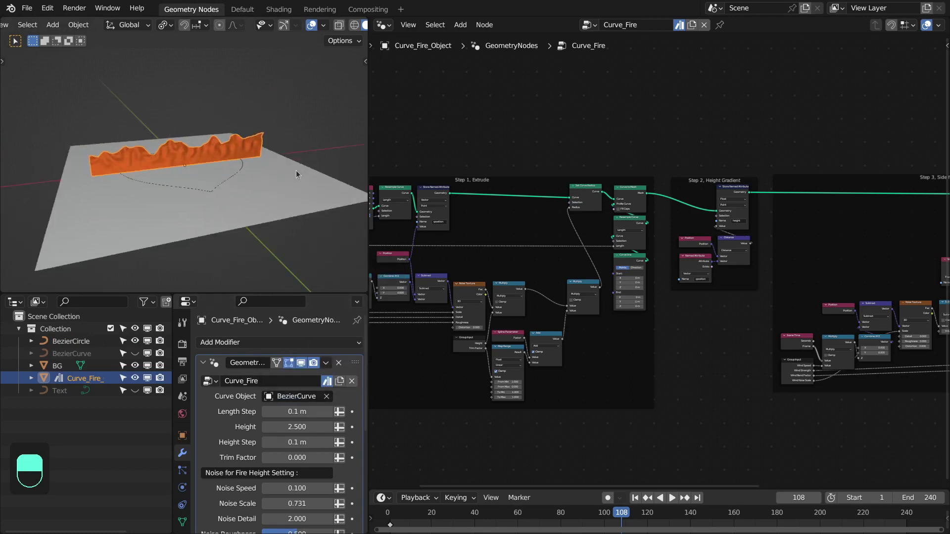
# Examine the Extrude, Height Gradient and Side Noise or Wind Noise frames in the maximized Curve_Fire node tree.
pyautogui.hotkey('ctrl', 'space')
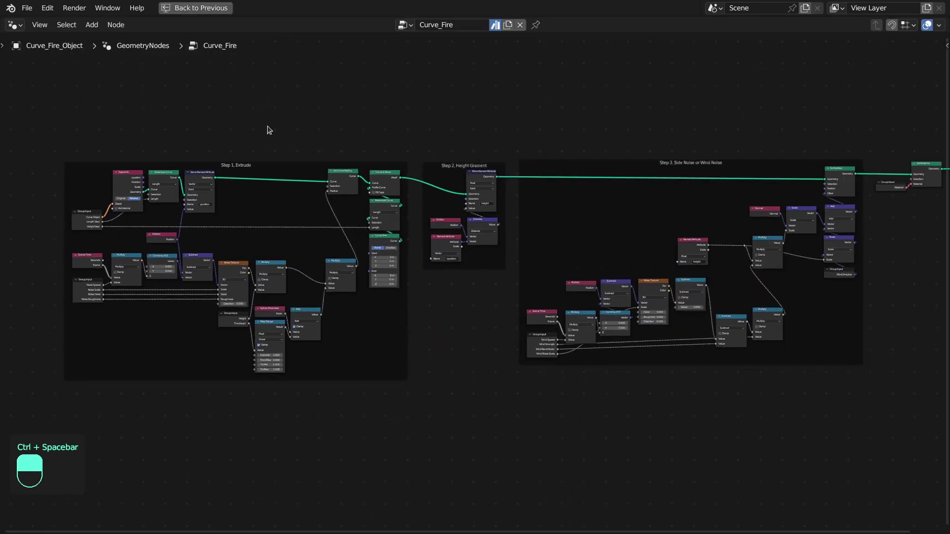
pyautogui.moveTo(64, 123); pyautogui.dragTo(417, 444)
pyautogui.scroll(1, 422, 297)
pyautogui.moveTo(405, 106); pyautogui.dragTo(512, 312)
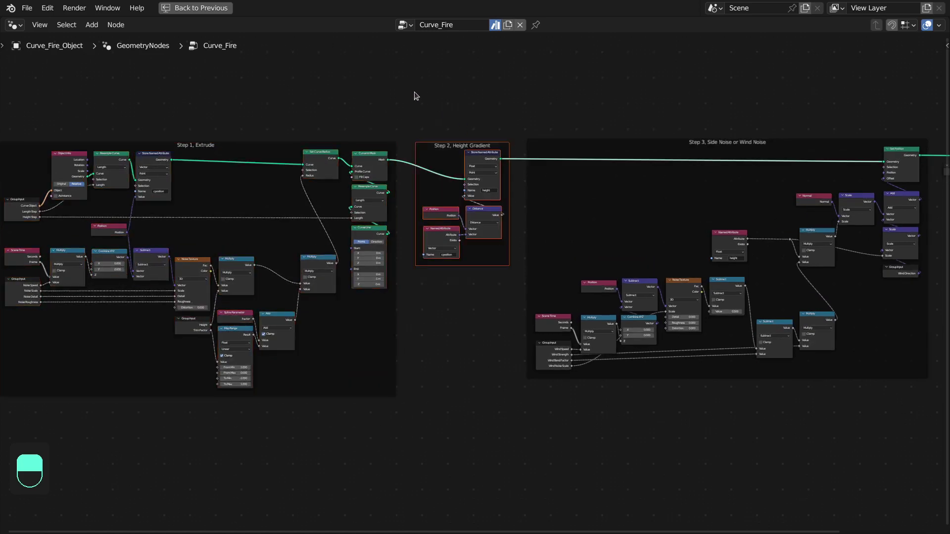
pyautogui.scroll(-1, 551, 123)
pyautogui.moveTo(551, 123); pyautogui.dragTo(456, 119, button='middle')
pyautogui.moveTo(428, 104); pyautogui.dragTo(757, 422)
pyautogui.scroll(1, 674, 243)
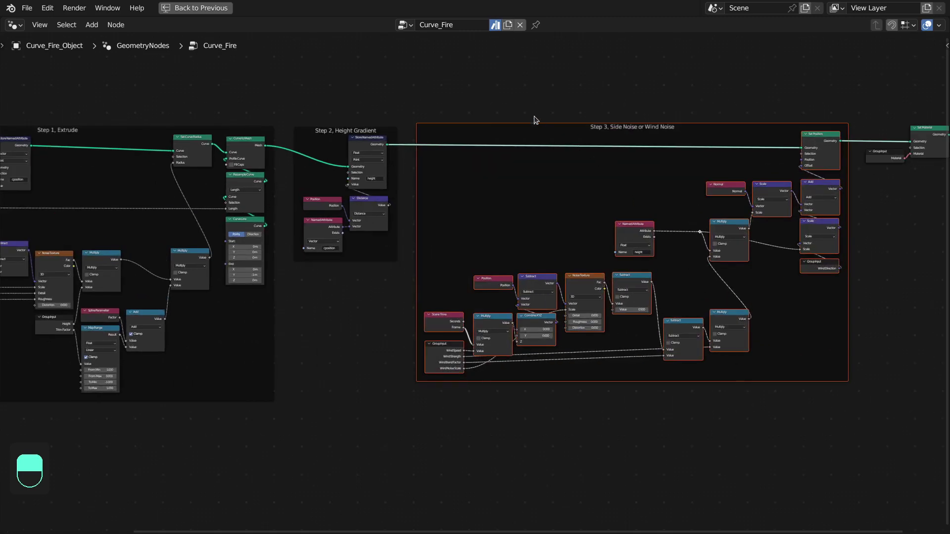
pyautogui.click(627, 97)
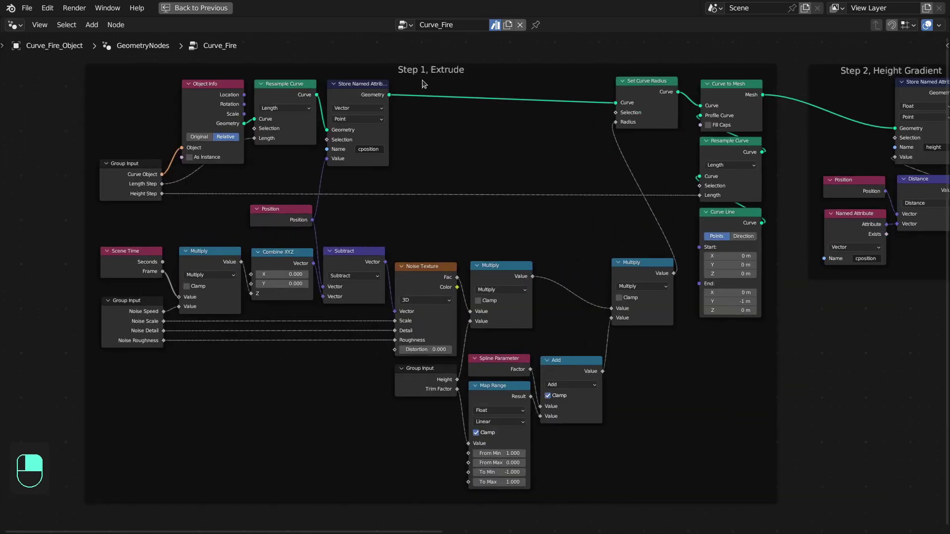
# Preview the Store Named Attribute output through a Viewer node in wireframe shading, and move the Viewer closer to Set Curve Radius.
pyautogui.moveTo(423, 81); pyautogui.dragTo(431, 86, button='middle')
pyautogui.moveTo(381, 65); pyautogui.dragTo(382, 60, button='middle')
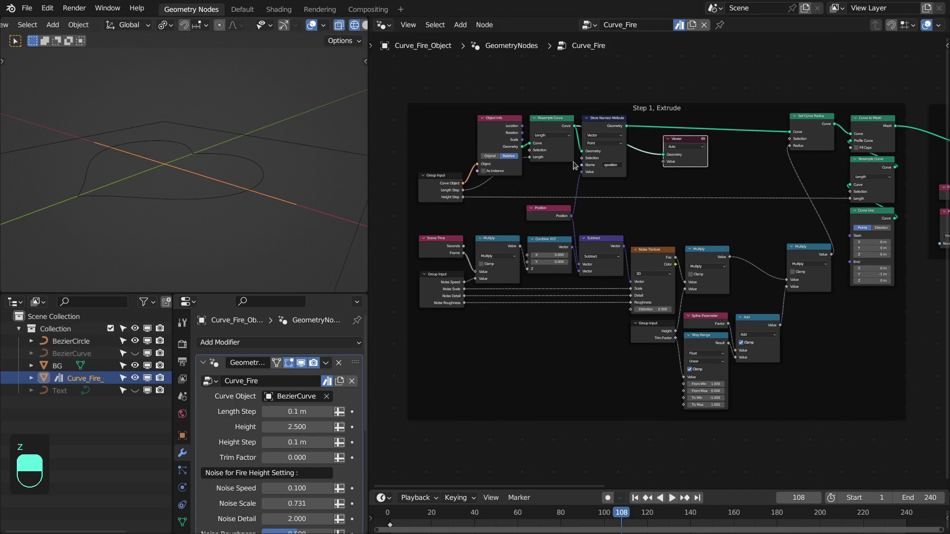
pyautogui.scroll(2, 550, 147)
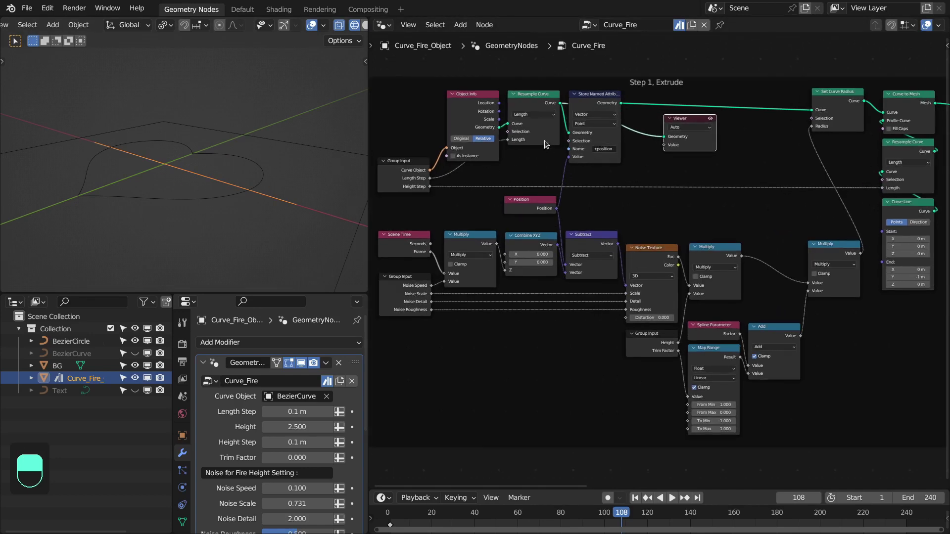
pyautogui.click(533, 95)
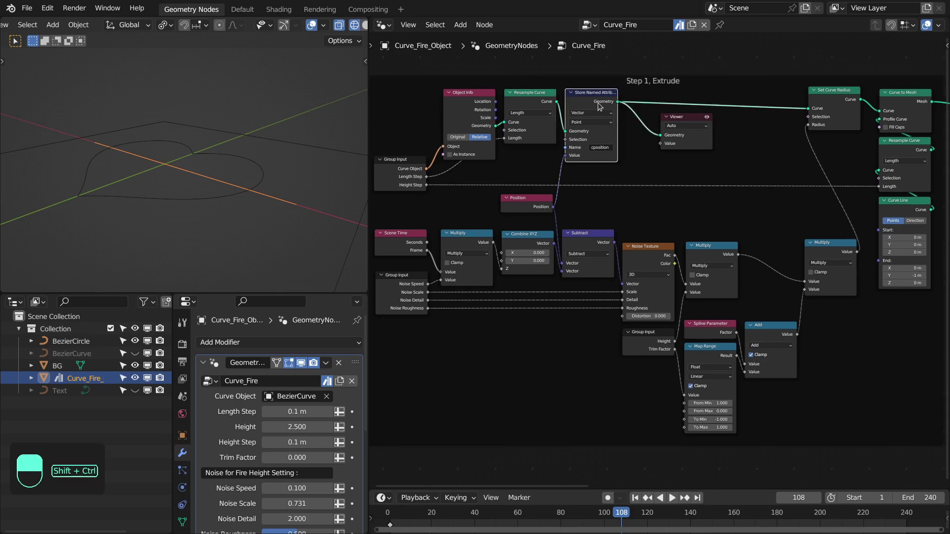
pyautogui.moveTo(685, 123); pyautogui.dragTo(744, 128)
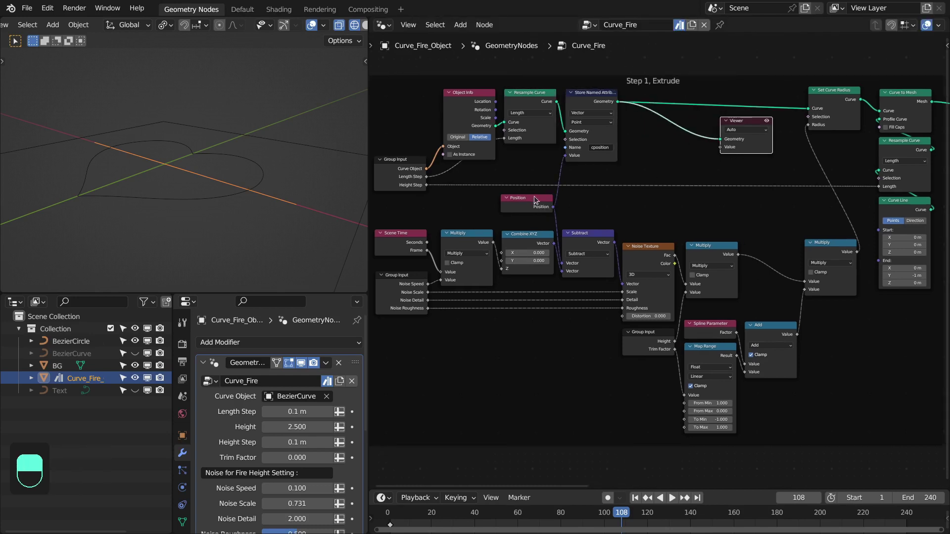
pyautogui.moveTo(531, 202)
pyautogui.mouseDown()
pyautogui.moveTo(532, 163)
pyautogui.moveTo(532, 204)
pyautogui.mouseUp()
pyautogui.moveTo(613, 191); pyautogui.dragTo(589, 188, button='middle')
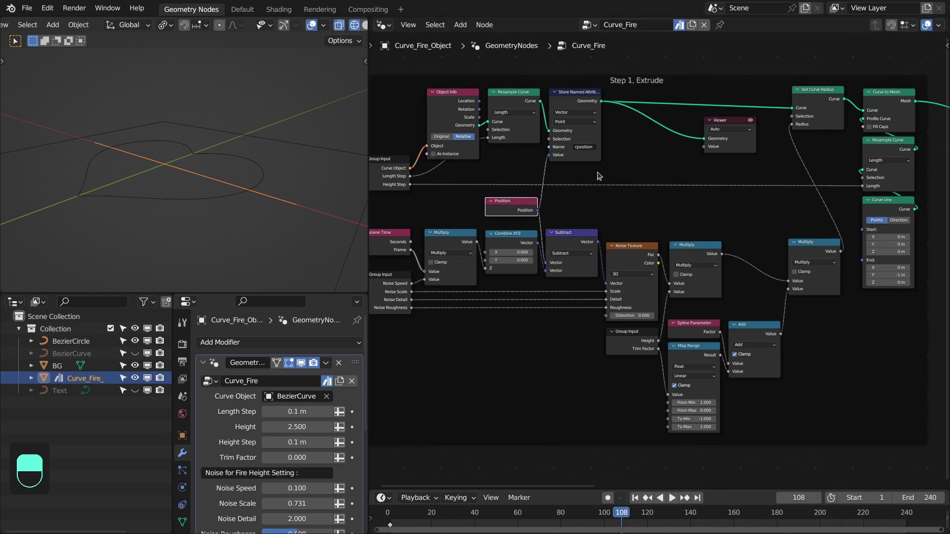
# Examine the Set Curve Radius node and the Scene Time to Noise Texture chain that drives its radius.
pyautogui.scroll(-2, 604, 132)
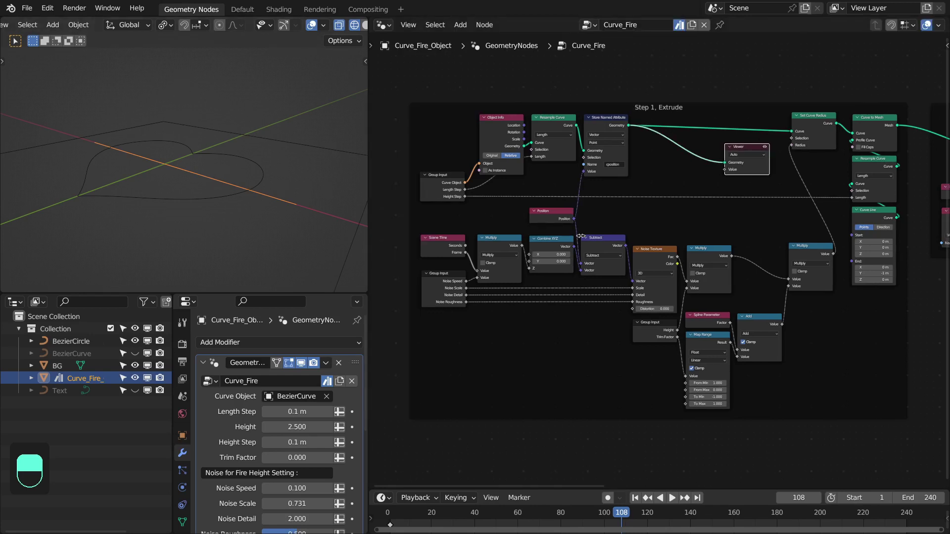
pyautogui.scroll(1, 795, 175)
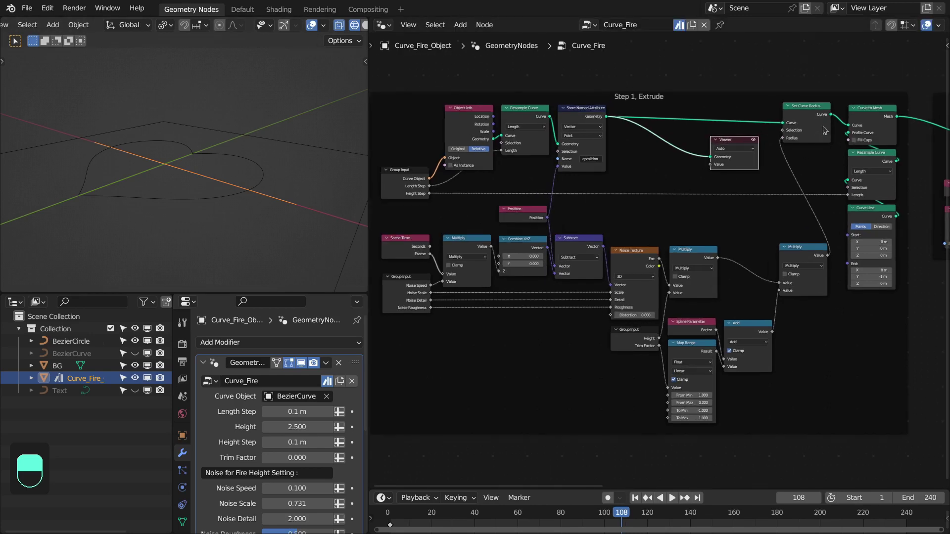
pyautogui.click(810, 115)
pyautogui.moveTo(664, 198); pyautogui.dragTo(684, 197, button='middle')
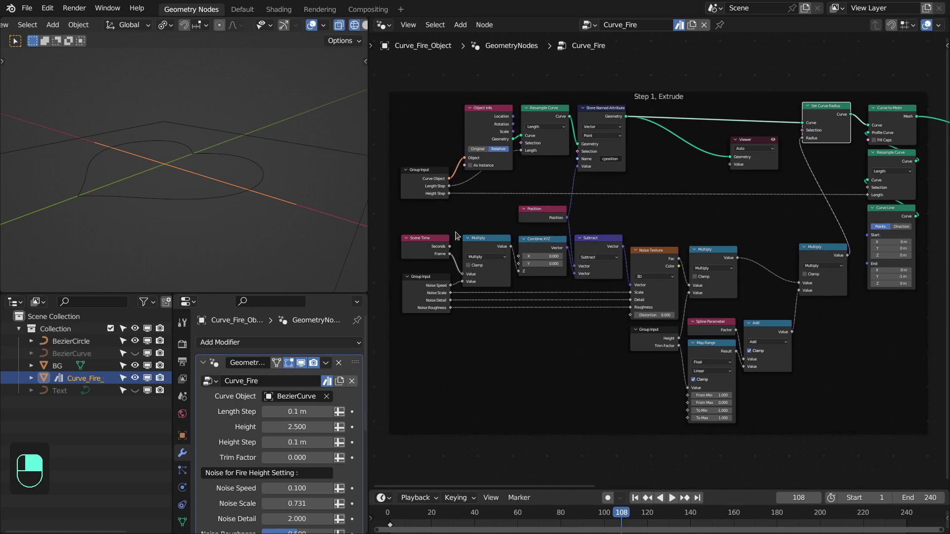
pyautogui.moveTo(407, 229); pyautogui.dragTo(680, 252)
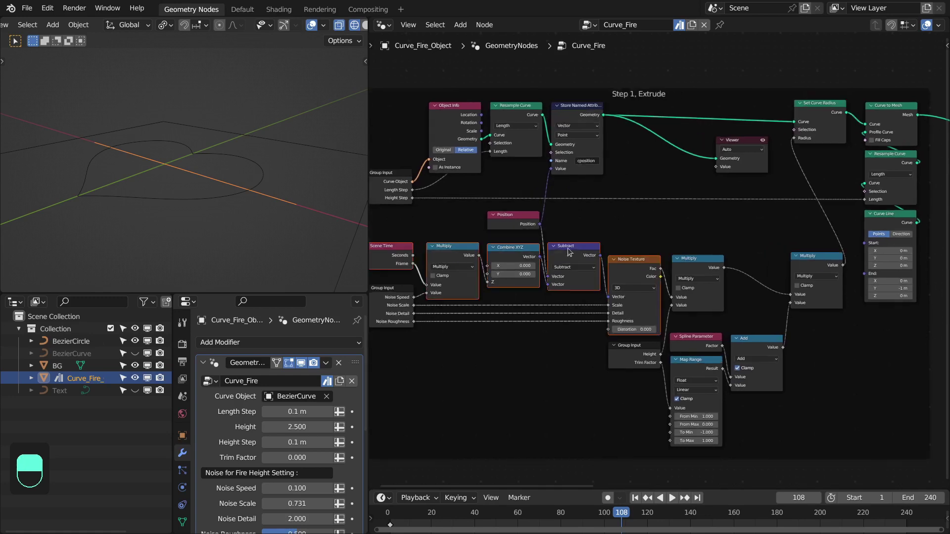
pyautogui.scroll(1, 525, 242)
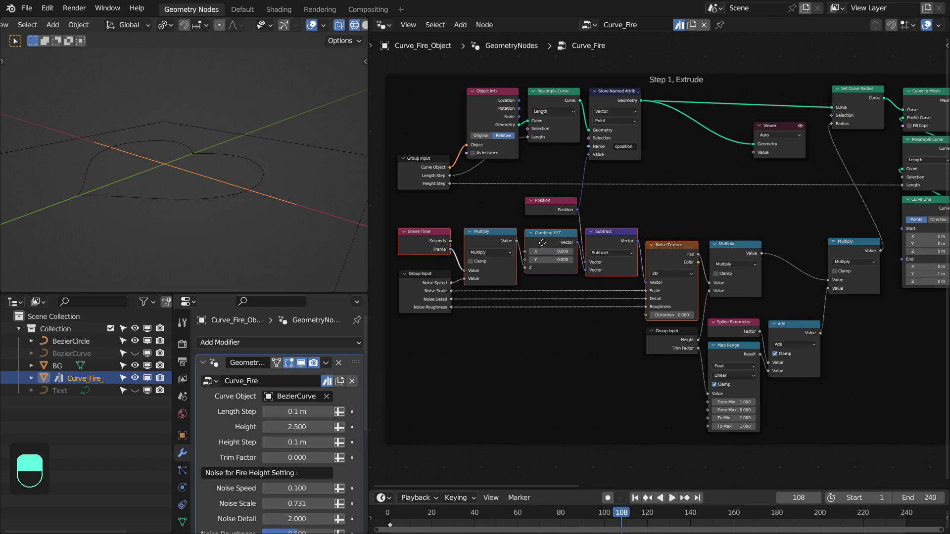
pyautogui.moveTo(734, 250); pyautogui.dragTo(702, 249, button='middle')
pyautogui.moveTo(701, 249)
pyautogui.mouseDown()
pyautogui.moveTo(692, 253)
pyautogui.moveTo(700, 250)
pyautogui.mouseUp()
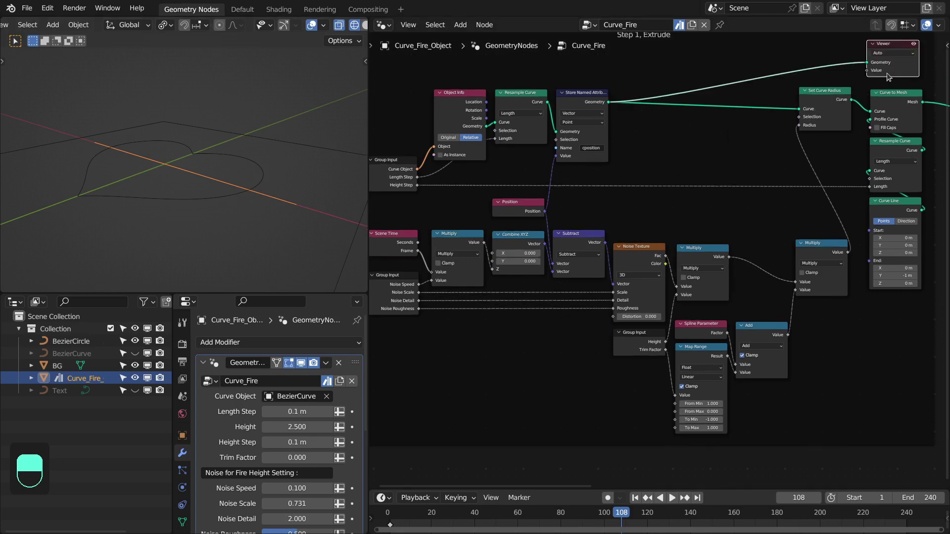
# Preview the Curve to Mesh output through the Viewer node, and set the modifier's Length Step to 0.06 m.
pyautogui.keyDown('ctrl'); pyautogui.keyDown('shift'); pyautogui.click(899, 93); pyautogui.keyUp('shift'); pyautogui.keyUp('ctrl')
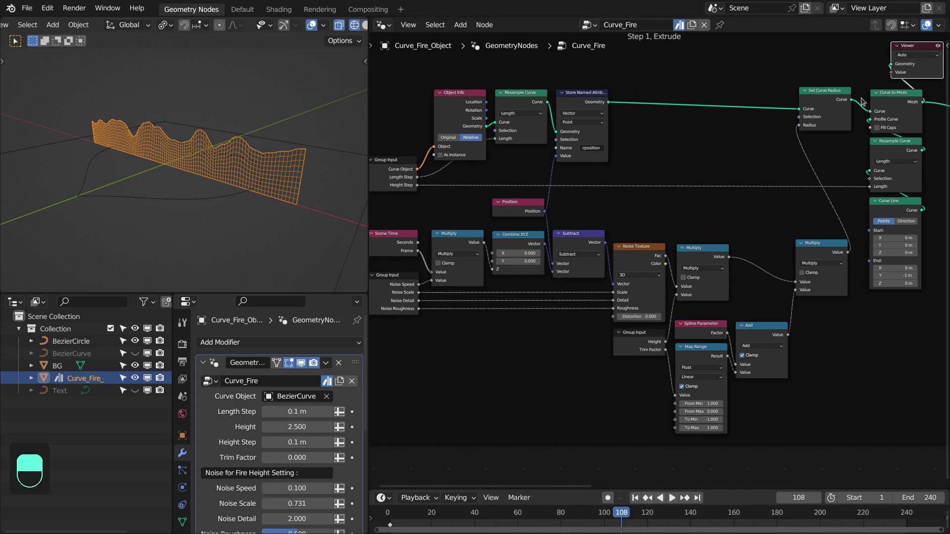
pyautogui.moveTo(863, 314); pyautogui.dragTo(908, 204)
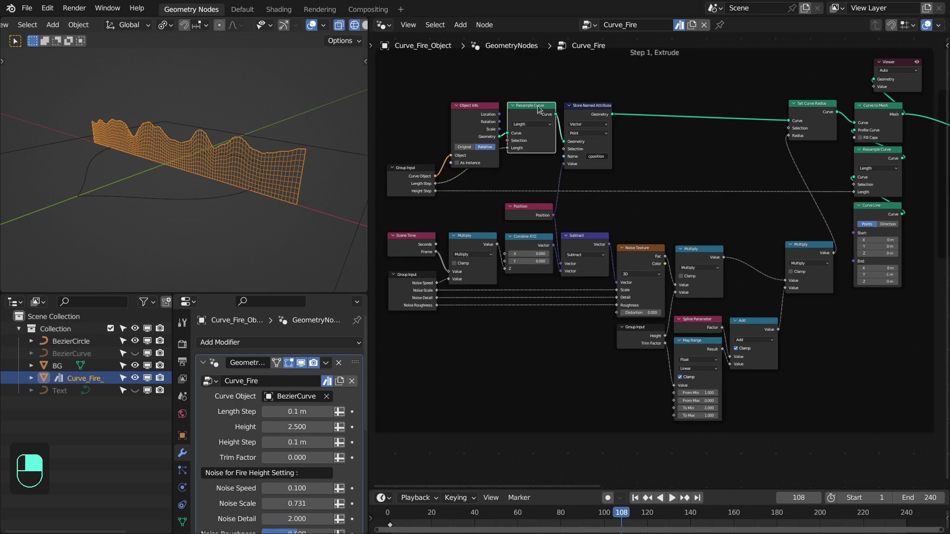
pyautogui.moveTo(292, 412)
pyautogui.mouseDown()
pyautogui.moveTo(317, 411)
pyautogui.moveTo(289, 411)
pyautogui.mouseUp()
pyautogui.click(289, 411)
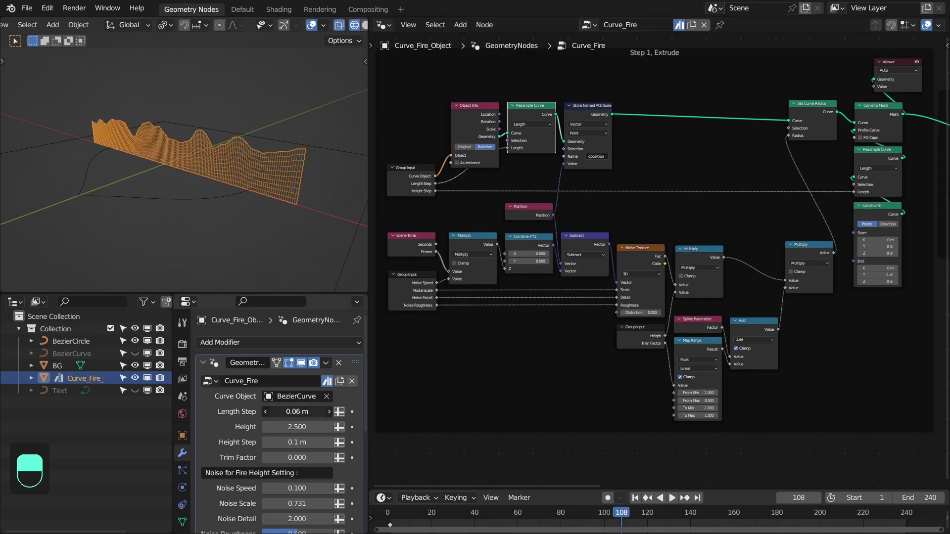
# Set the modifier's Length Step to 0.1 m and try out other values for its Height Step.
pyautogui.write('0.1')
pyautogui.press('Return')
pyautogui.moveTo(873, 151); pyautogui.dragTo(873, 152)
pyautogui.moveTo(295, 443)
pyautogui.mouseDown()
pyautogui.moveTo(322, 442)
pyautogui.moveTo(277, 442)
pyautogui.mouseUp()
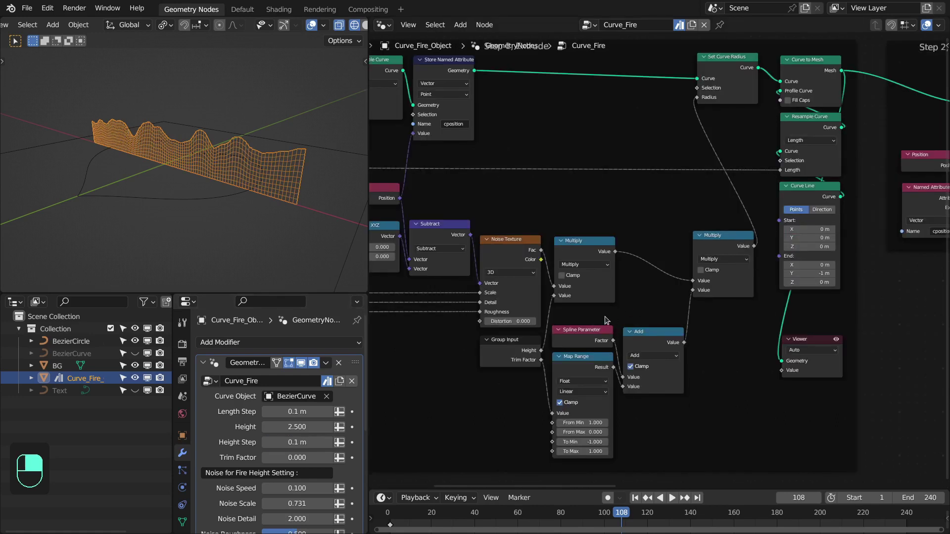
# Set the Map Range node's From Min to 0.9 and try out the modifier's Trim Factor.
pyautogui.moveTo(608, 323); pyautogui.dragTo(571, 339)
pyautogui.moveTo(649, 337); pyautogui.dragTo(727, 244)
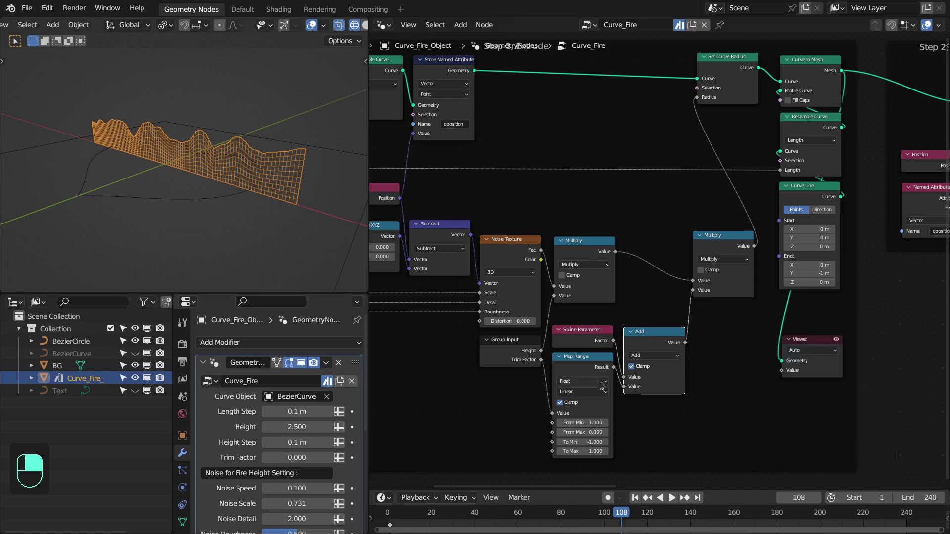
pyautogui.click(559, 423)
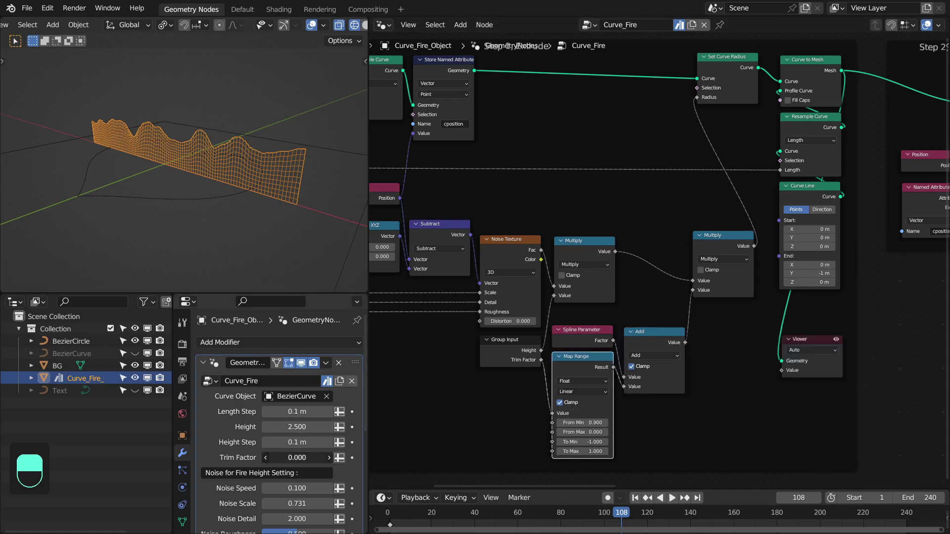
pyautogui.moveTo(297, 458)
pyautogui.mouseDown()
pyautogui.moveTo(336, 457)
pyautogui.moveTo(292, 457)
pyautogui.mouseUp()
pyautogui.moveTo(530, 439); pyautogui.dragTo(649, 470)
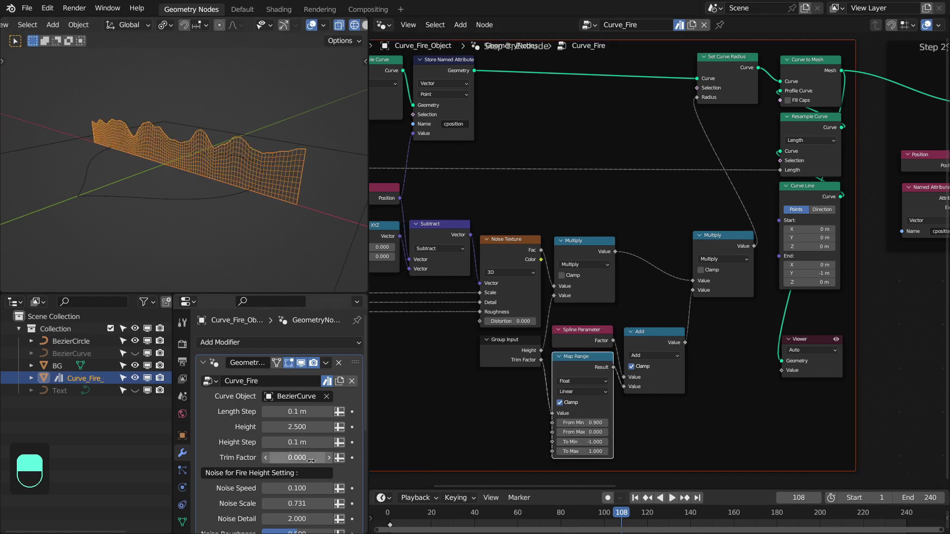
# Examine the cposition Store Named Attribute node and the Height Gradient frame's Distance node in the maximized node tree.
pyautogui.hotkey('ctrl', 'space')
pyautogui.moveTo(534, 337); pyautogui.dragTo(424, 357, button='middle')
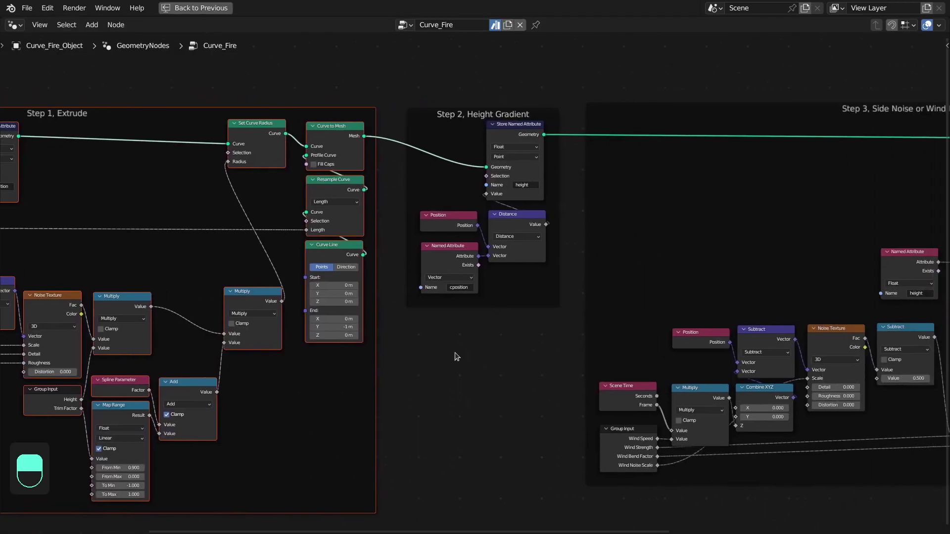
pyautogui.click(456, 357)
pyautogui.scroll(3, 468, 356)
pyautogui.moveTo(483, 356); pyautogui.dragTo(492, 429, button='middle')
pyautogui.scroll(-4, 492, 428)
pyautogui.moveTo(316, 277); pyautogui.dragTo(485, 281, button='middle')
pyautogui.moveTo(208, 200); pyautogui.dragTo(207, 200)
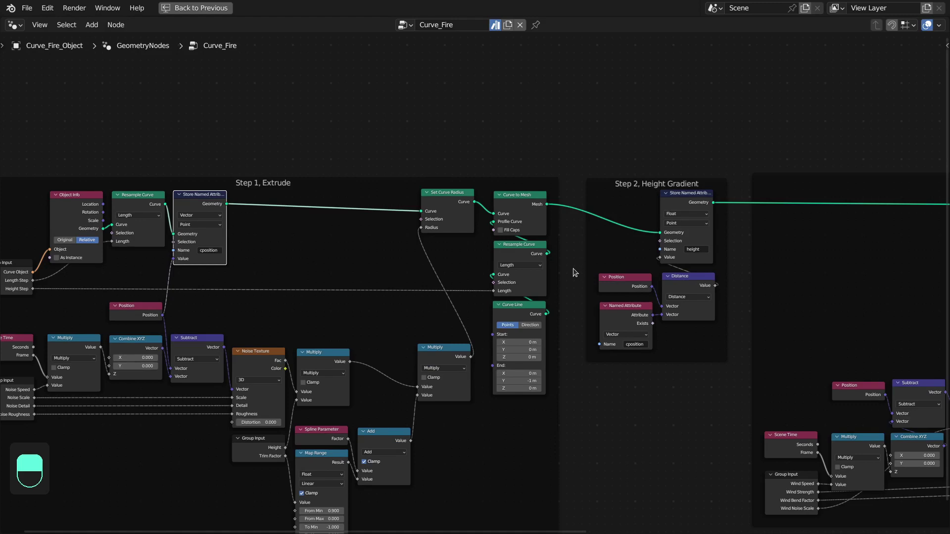
pyautogui.scroll(2, 628, 277)
pyautogui.moveTo(663, 296); pyautogui.dragTo(494, 321, button='middle')
pyautogui.scroll(1, 495, 321)
pyautogui.click(561, 316)
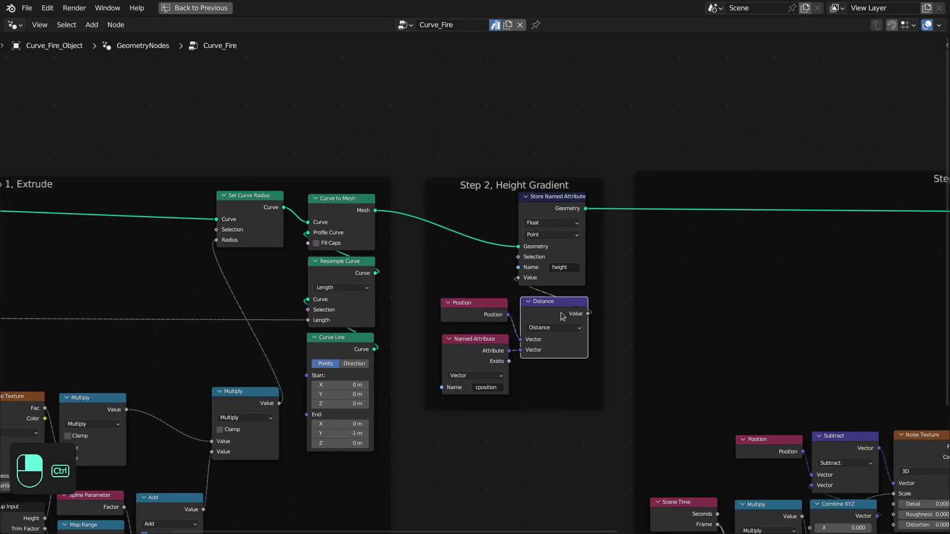
# Preview the height gradient by routing the Distance value into the Viewer node, and switch the viewport from wireframe to shaded display.
pyautogui.hotkey('ctrl', 'space')
pyautogui.keyDown('ctrl'); pyautogui.keyDown('shift'); pyautogui.click(606, 177); pyautogui.keyUp('shift'); pyautogui.keyUp('ctrl')
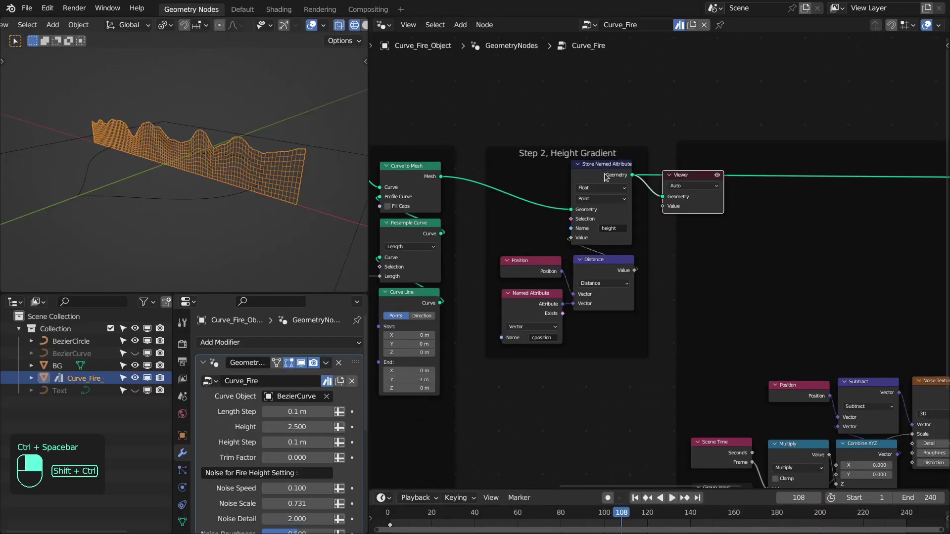
pyautogui.keyDown('ctrl'); pyautogui.keyDown('shift'); pyautogui.click(615, 268); pyautogui.keyUp('shift'); pyautogui.keyUp('ctrl')
pyautogui.moveTo(242, 207); pyautogui.dragTo(232, 208, button='middle')
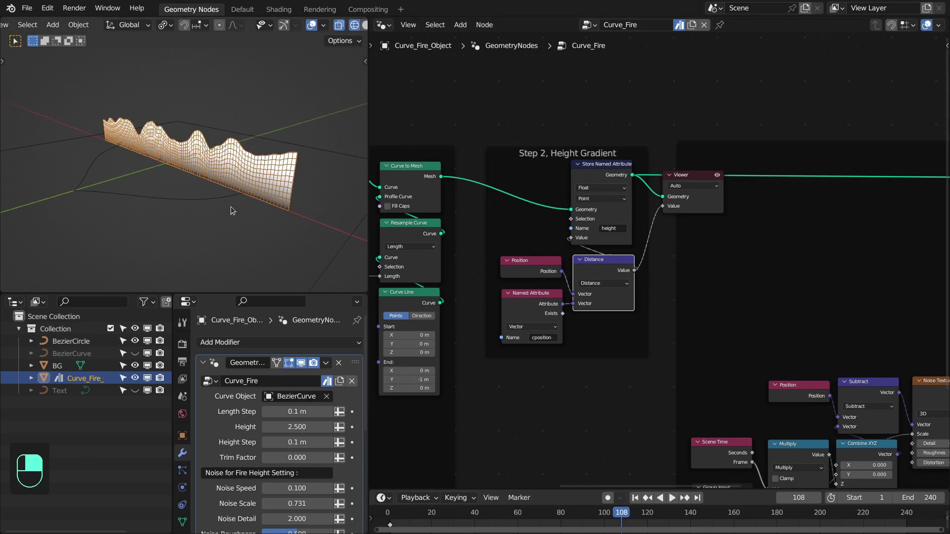
pyautogui.press('z')
pyautogui.click(239, 188)
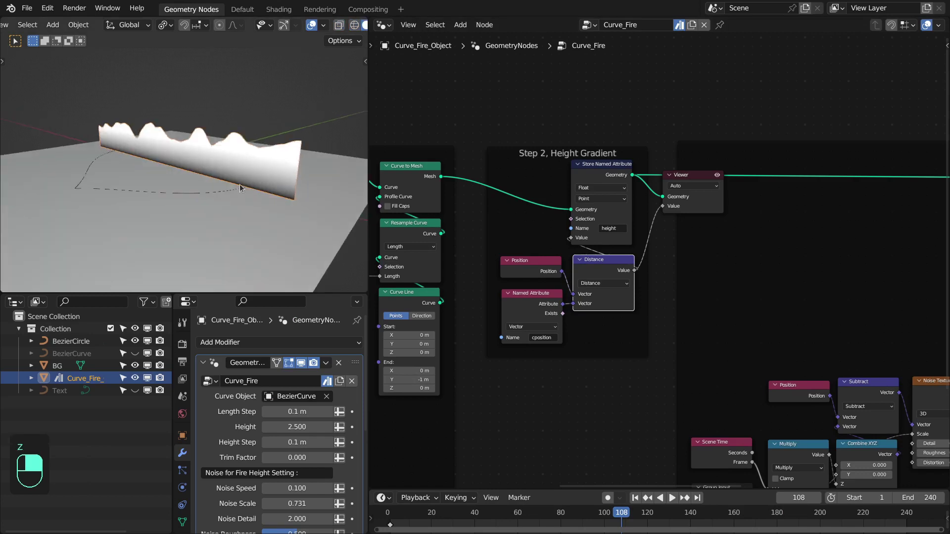
pyautogui.scroll(1, 410, 134)
pyautogui.scroll(-2, 622, 193)
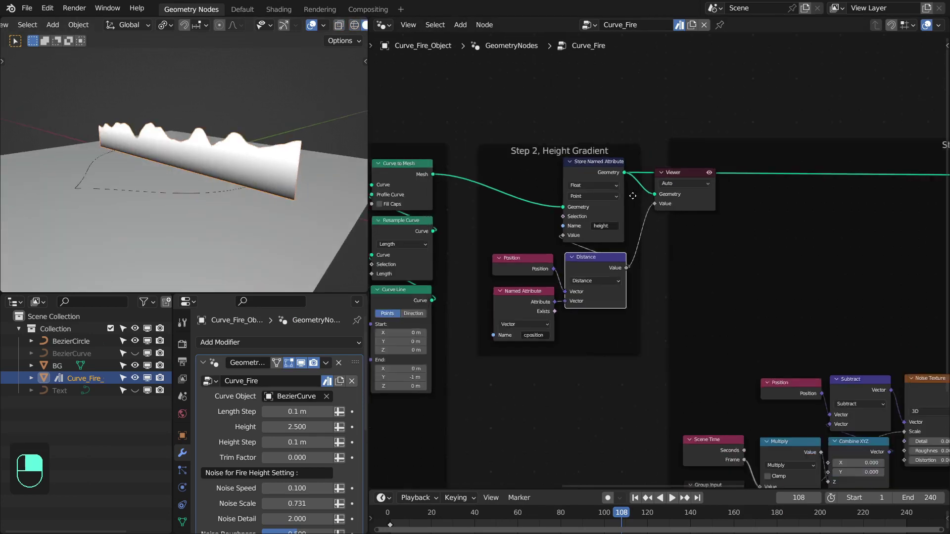
# Frame the Side Noise or Wind Noise nodes and preview the Set Position output through the Viewer node.
pyautogui.hotkey('ctrl', 'space')
pyautogui.moveTo(164, 98); pyautogui.dragTo(767, 511)
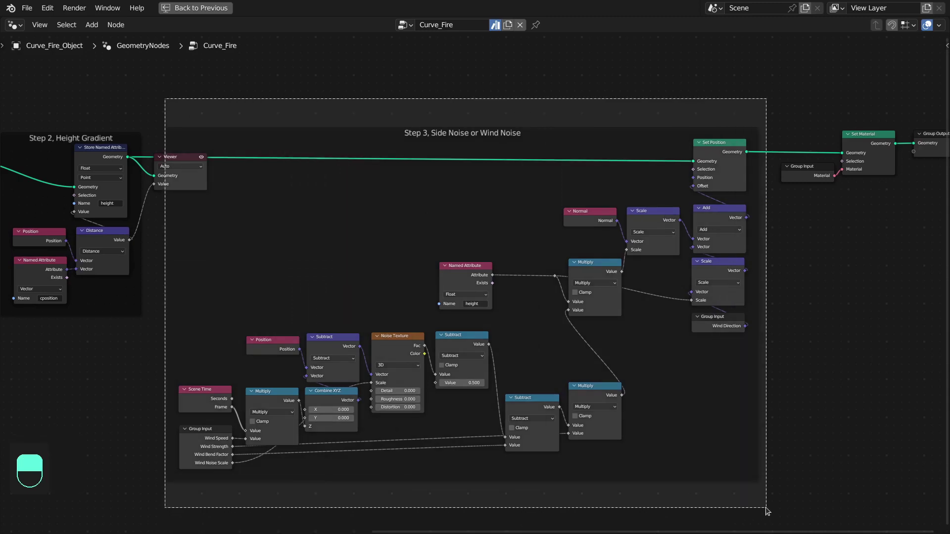
pyautogui.press('KP_Decimal')
pyautogui.moveTo(190, 162)
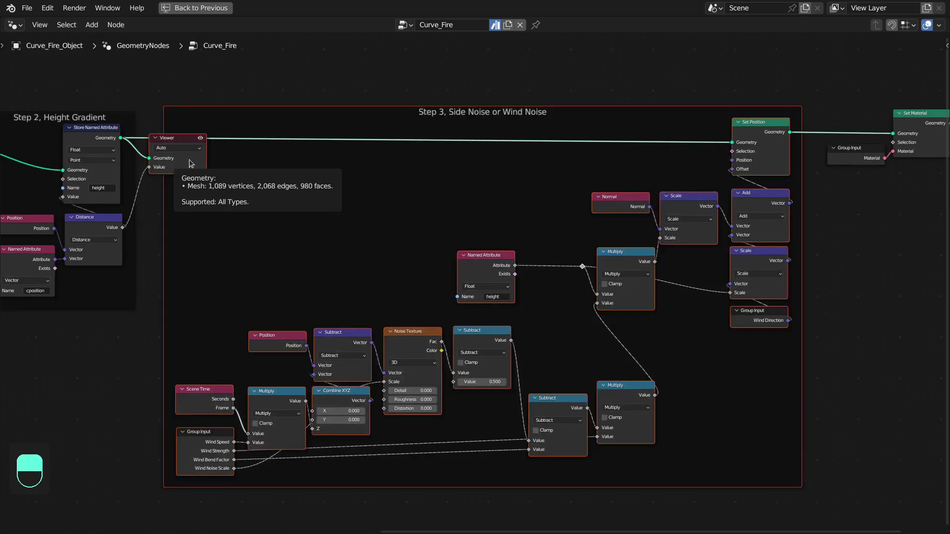
pyautogui.moveTo(191, 161); pyautogui.dragTo(185, 163)
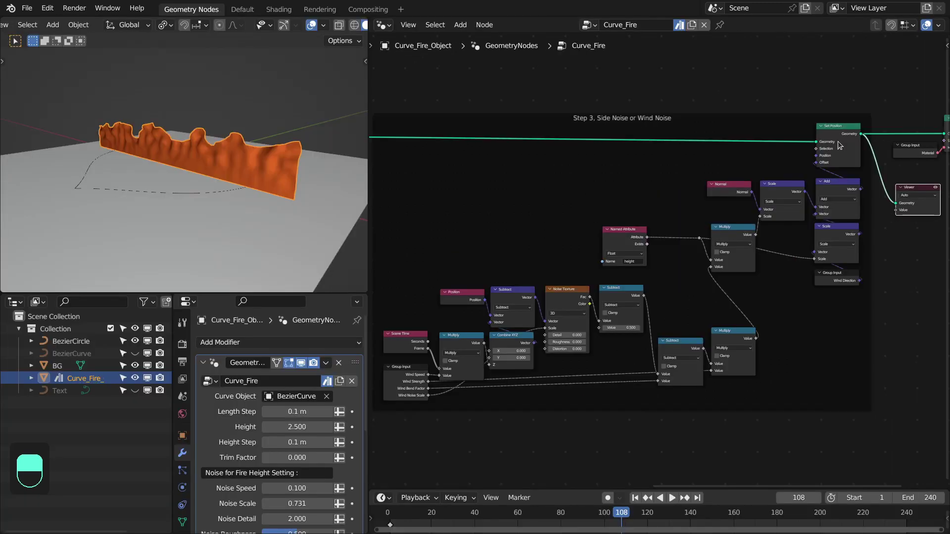
# Compare the fire mesh in side view with the Set Position node muted and unmuted.
pyautogui.click(838, 142)
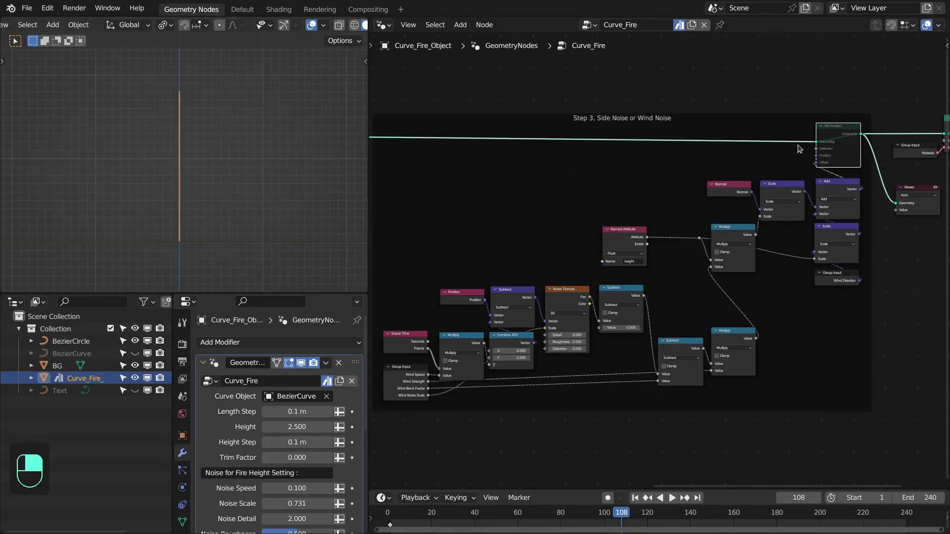
pyautogui.press('m')
pyautogui.scroll(2, 185, 191)
pyautogui.keyDown('shift'); pyautogui.moveTo(185, 192); pyautogui.dragTo(193, 169, button='middle'); pyautogui.keyUp('shift')
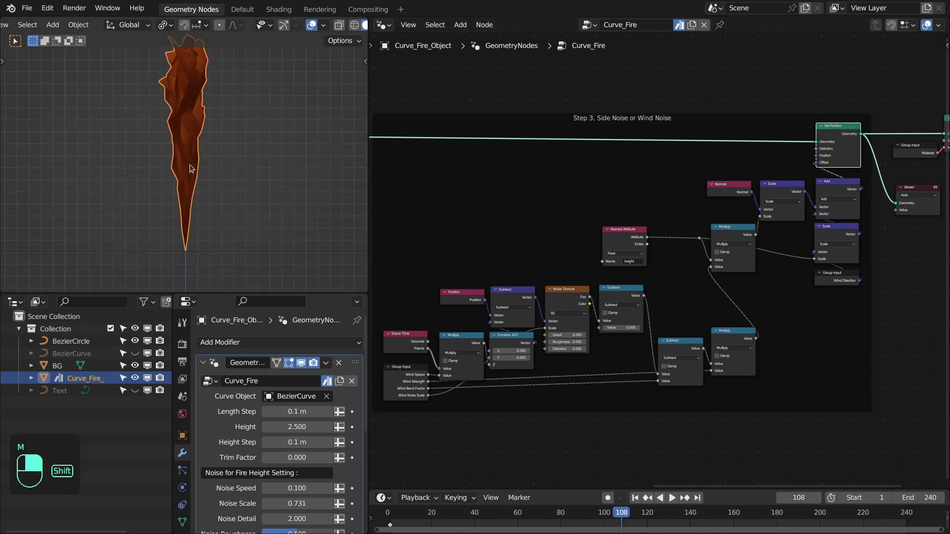
pyautogui.scroll(-3, 194, 169)
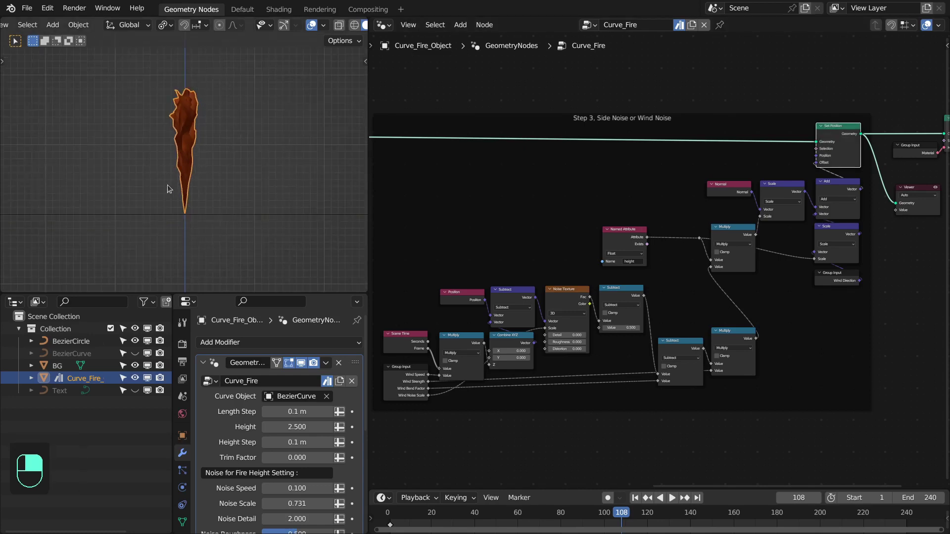
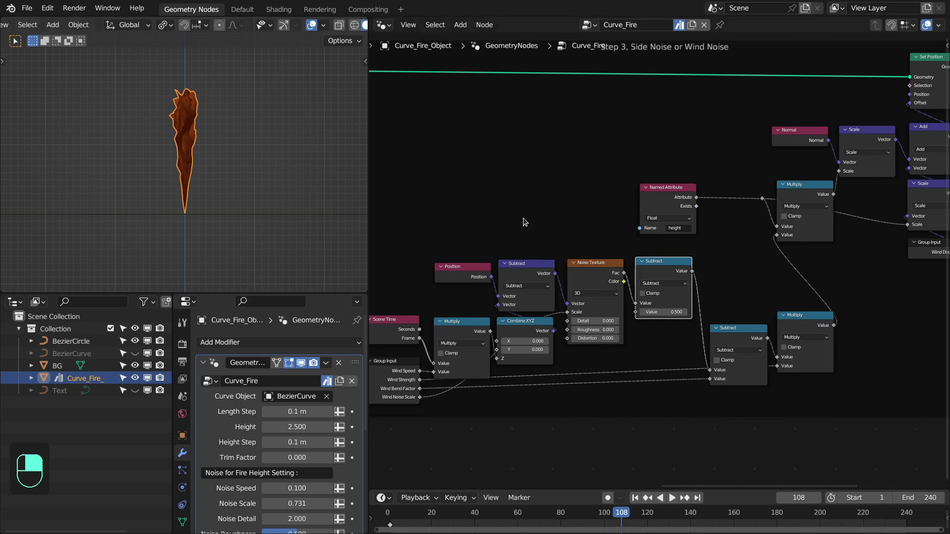
# Examine the wind Noise Texture and the Subtract 0.5 node behind it, and inspect the displaced mesh in perspective.
pyautogui.scroll(1, 667, 263)
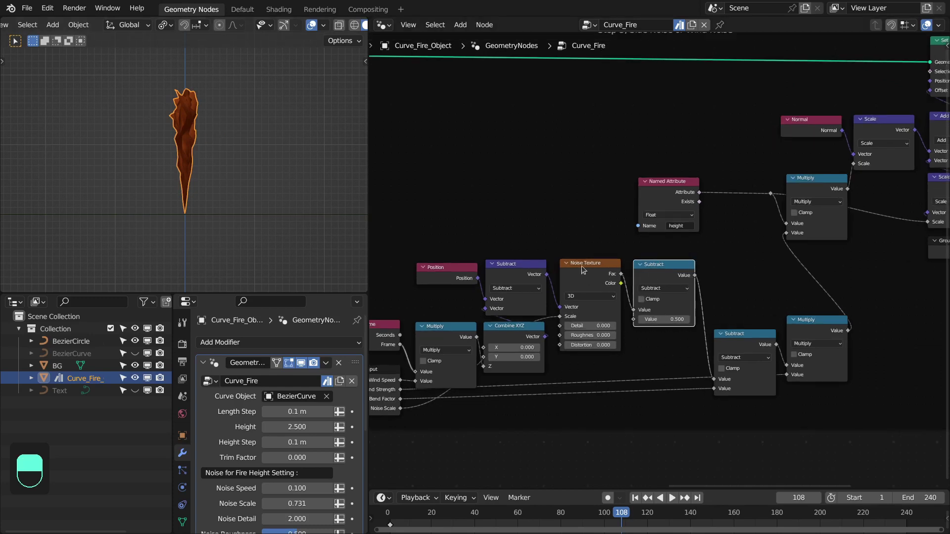
pyautogui.moveTo(594, 275); pyautogui.dragTo(605, 272, button='middle')
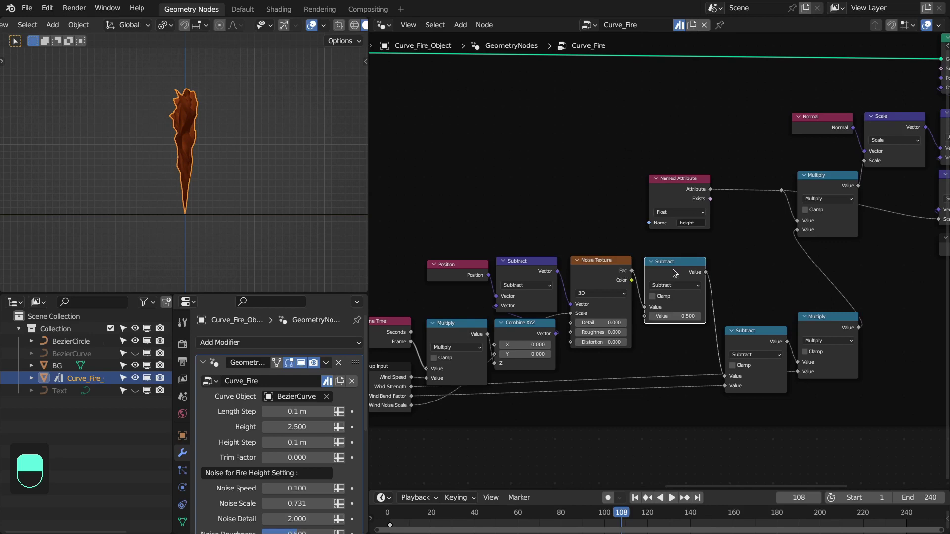
pyautogui.moveTo(675, 273); pyautogui.dragTo(673, 268)
pyautogui.moveTo(723, 330); pyautogui.dragTo(723, 308, button='middle')
pyautogui.scroll(-5, 201, 178)
pyautogui.moveTo(161, 176); pyautogui.dragTo(249, 208, button='middle')
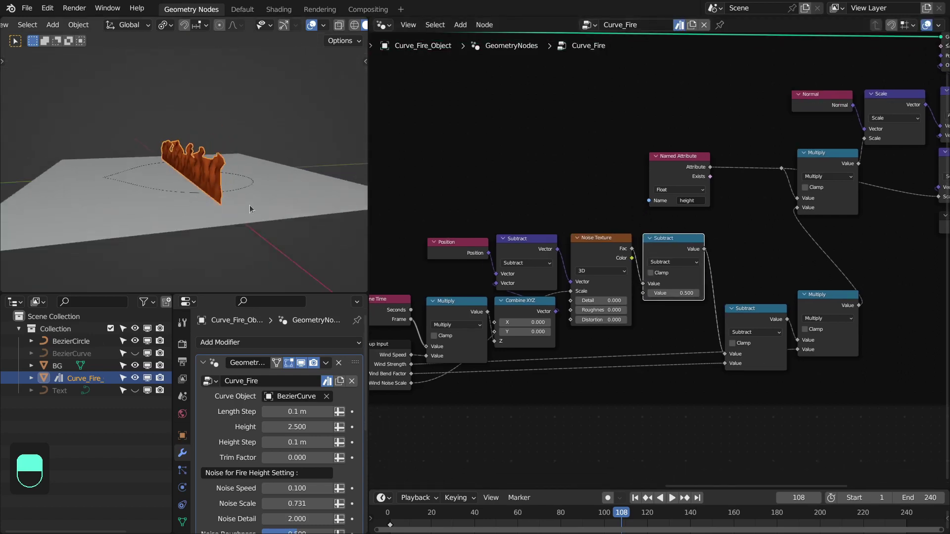
pyautogui.scroll(-4, 290, 433)
pyautogui.scroll(1, 660, 260)
# Examine the Subtract nodes after the wind noise and try out the modifier's Wind Bend Factor.
pyautogui.moveTo(749, 324); pyautogui.dragTo(763, 326)
pyautogui.click(660, 251)
pyautogui.scroll(-3, 660, 250)
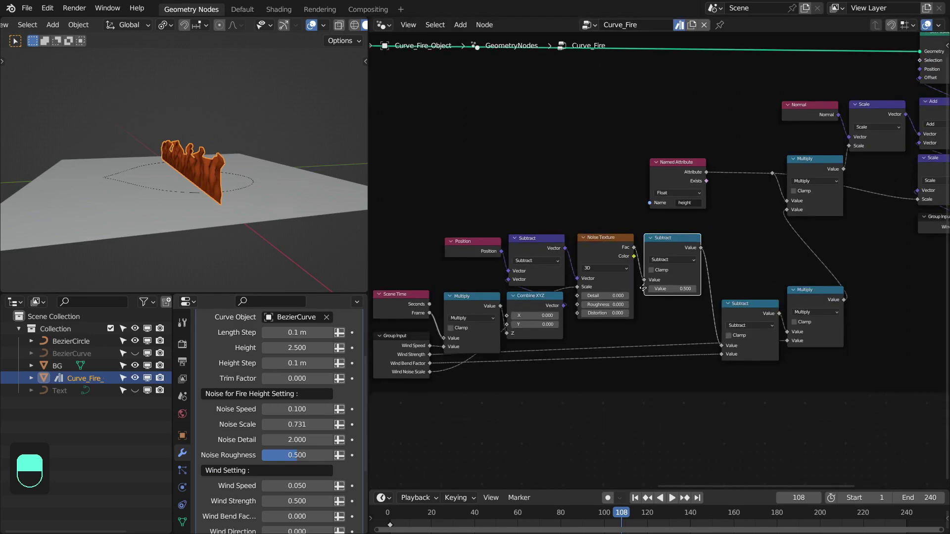
pyautogui.scroll(-2, 315, 516)
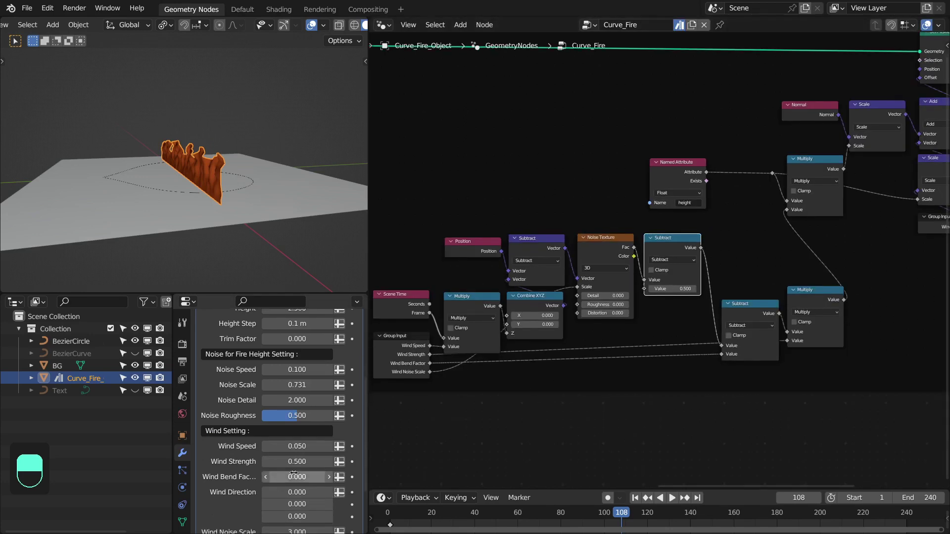
pyautogui.moveTo(290, 477)
pyautogui.mouseDown()
pyautogui.moveTo(316, 477)
pyautogui.moveTo(218, 477)
pyautogui.moveTo(290, 477)
pyautogui.mouseUp()
# Examine how the Multiply, height Named Attribute, Normal and Scale nodes drive the sideways displacement, checking the mesh from the side.
pyautogui.moveTo(838, 307); pyautogui.dragTo(787, 340, button='middle')
pyautogui.moveTo(792, 332); pyautogui.dragTo(739, 267)
pyautogui.rightClick(704, 248)
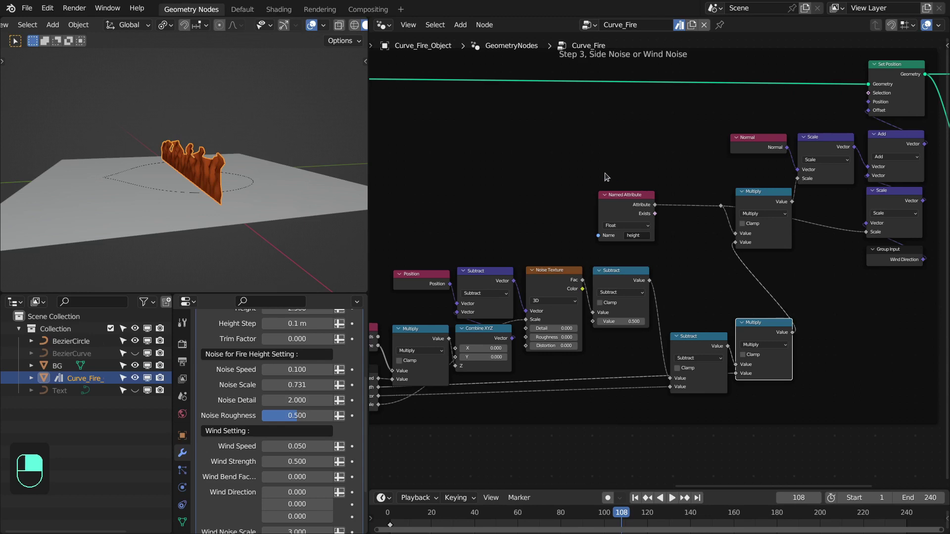
pyautogui.click(604, 195)
pyautogui.click(604, 195)
pyautogui.moveTo(622, 198); pyautogui.dragTo(618, 200)
pyautogui.moveTo(723, 92); pyautogui.dragTo(831, 148)
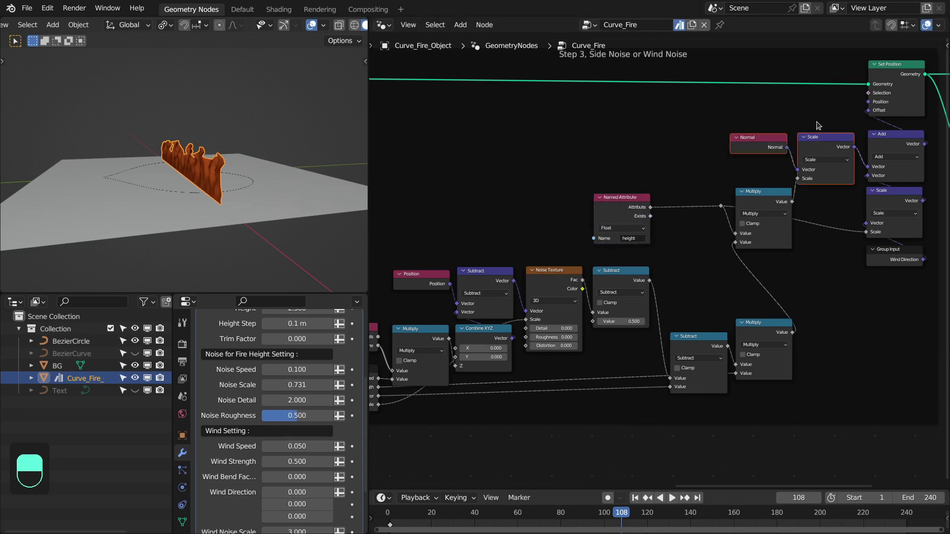
pyautogui.moveTo(38, 211); pyautogui.dragTo(279, 211, button='middle')
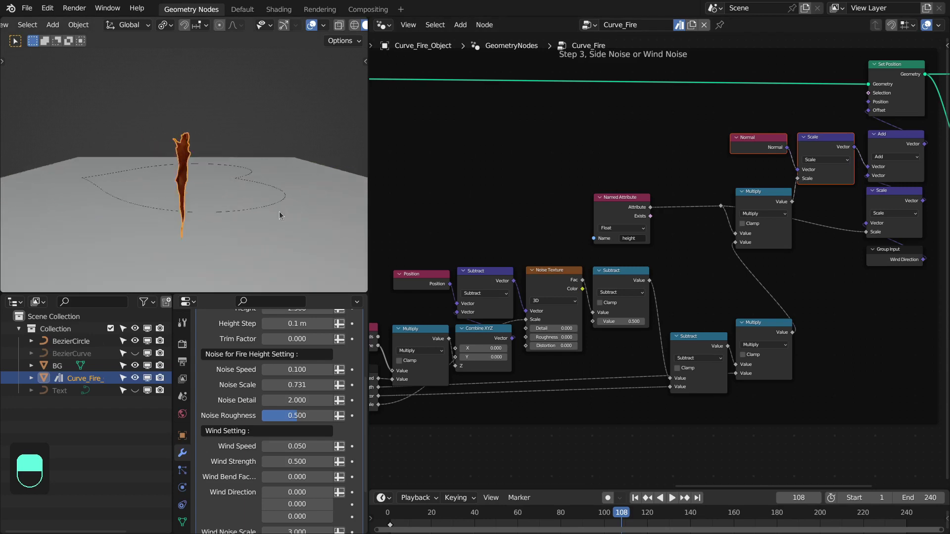
pyautogui.press('KP_3')
pyautogui.moveTo(177, 171); pyautogui.dragTo(262, 185, button='middle')
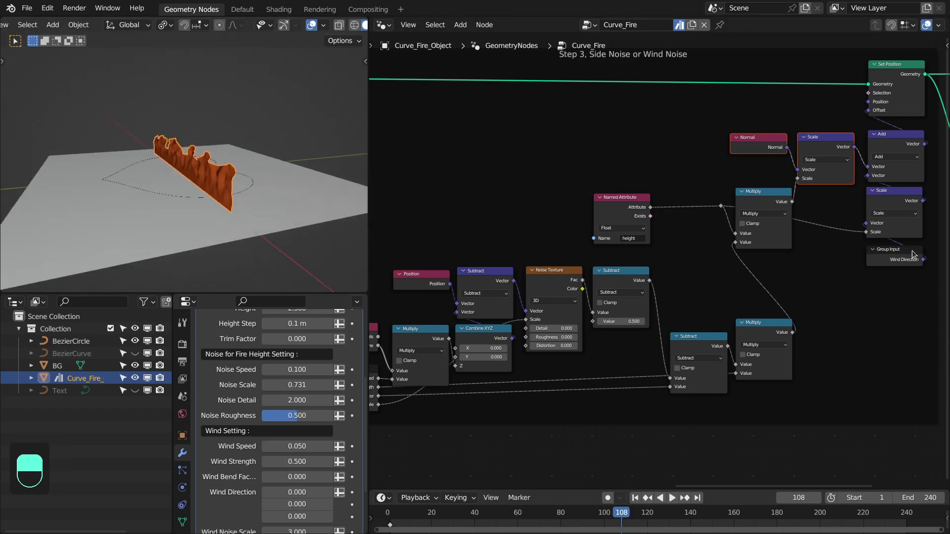
# Examine how the Wind Direction input is scaled by the height attribute and added to the Set Position offset.
pyautogui.moveTo(912, 251)
pyautogui.mouseDown()
pyautogui.moveTo(902, 252)
pyautogui.moveTo(911, 246)
pyautogui.mouseUp()
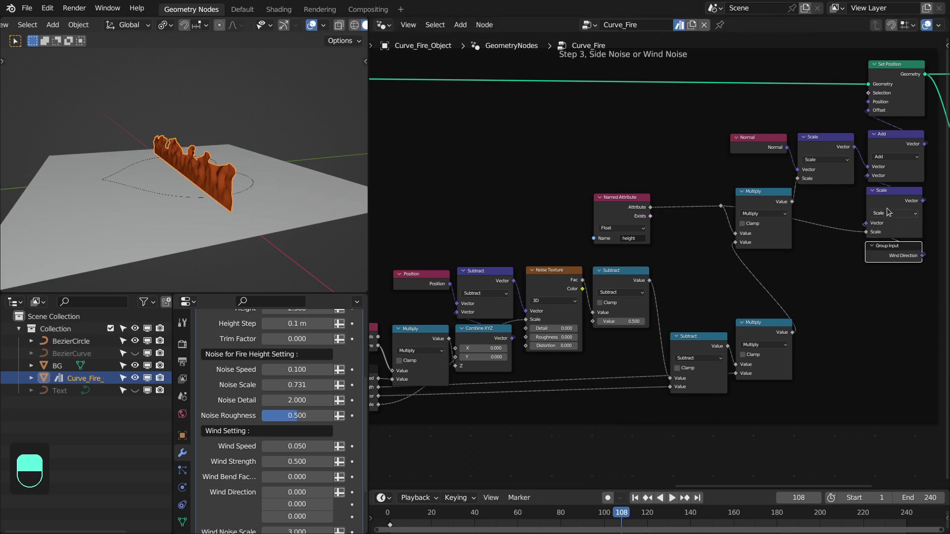
pyautogui.click(888, 200)
pyautogui.click(621, 214)
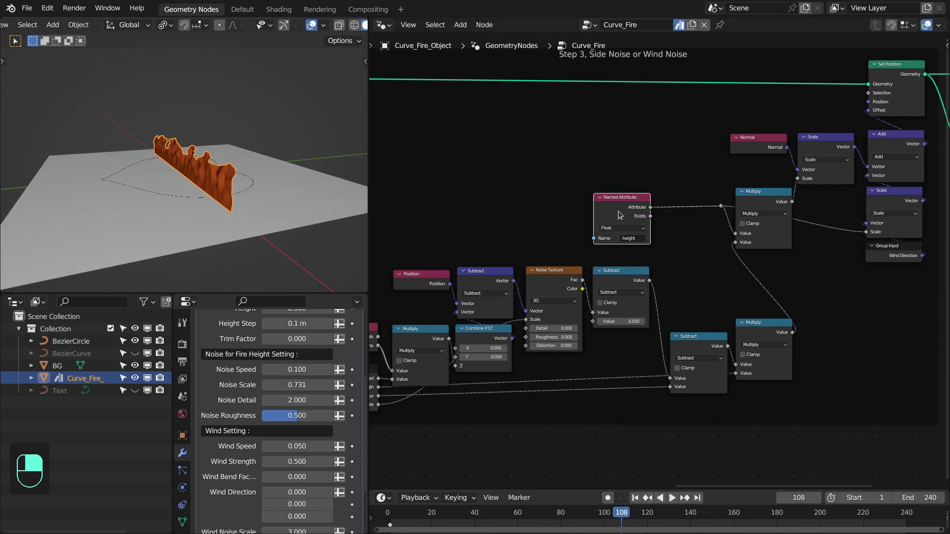
pyautogui.moveTo(650, 208); pyautogui.dragTo(673, 172)
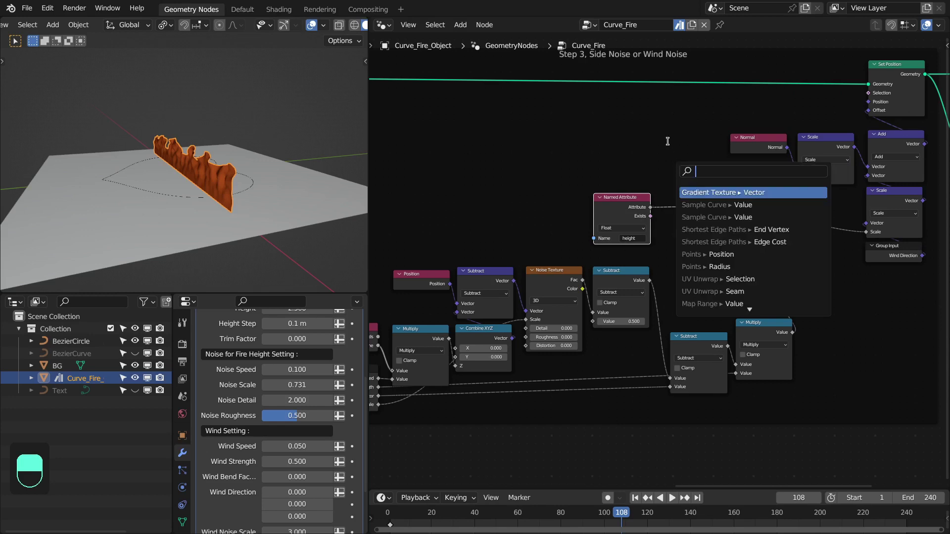
pyautogui.click(875, 259)
pyautogui.click(890, 201)
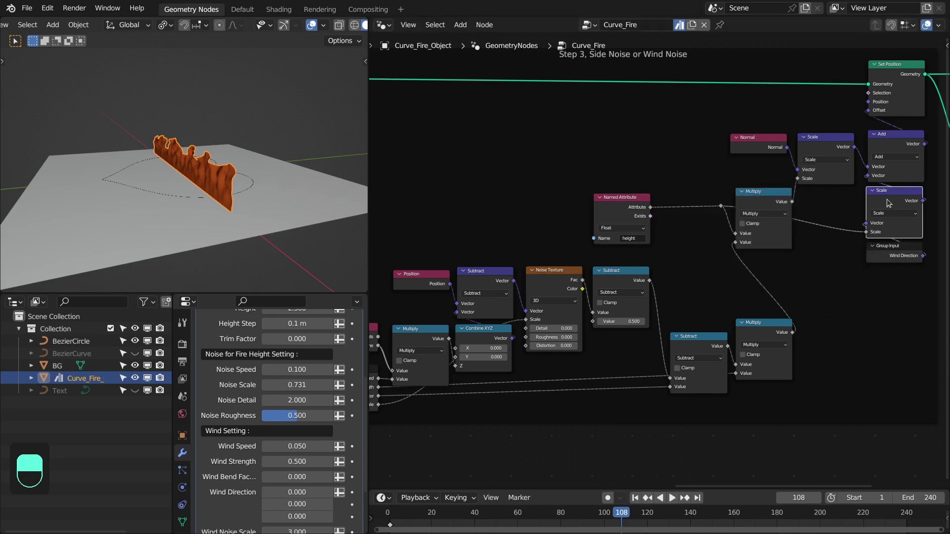
pyautogui.click(897, 257)
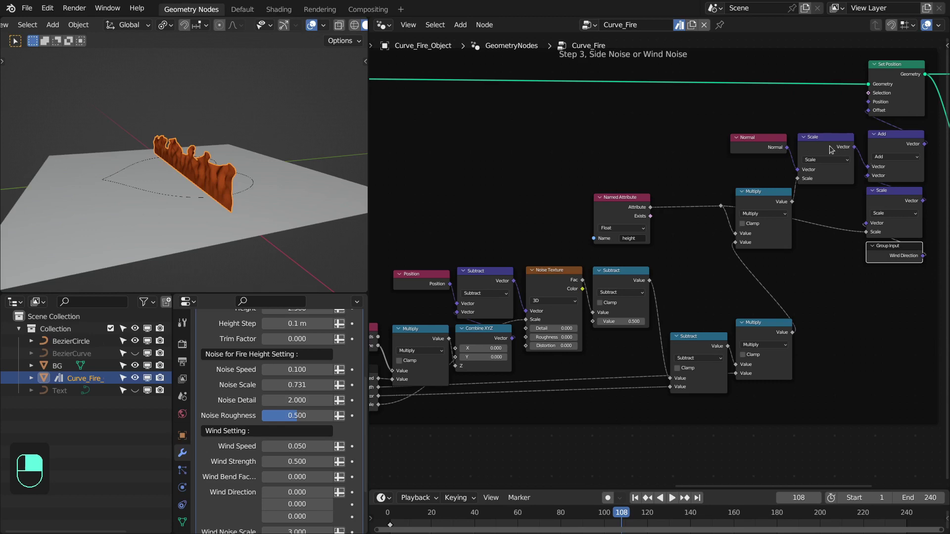
pyautogui.moveTo(923, 143); pyautogui.dragTo(910, 121)
pyautogui.click(887, 255)
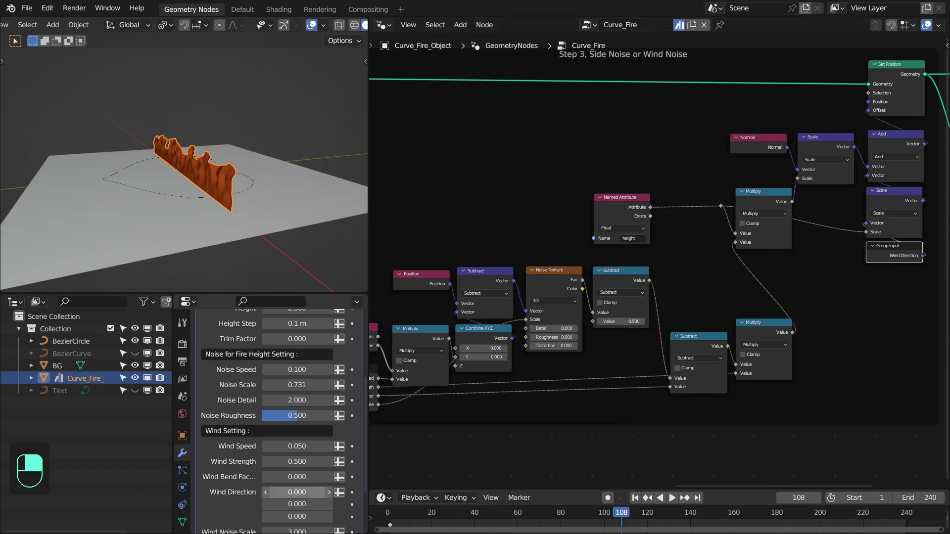
# Set the first component of the modifier's Wind Direction to 0.15.
pyautogui.moveTo(292, 493)
pyautogui.mouseDown()
pyautogui.moveTo(317, 492)
pyautogui.moveTo(278, 502)
pyautogui.mouseUp()
pyautogui.click(292, 493)
pyautogui.write('0.15')
pyautogui.press('Return')
# Maximize the node editor and select the Set Material node together with its Material Group Input.
pyautogui.hotkey('ctrl', 'space')
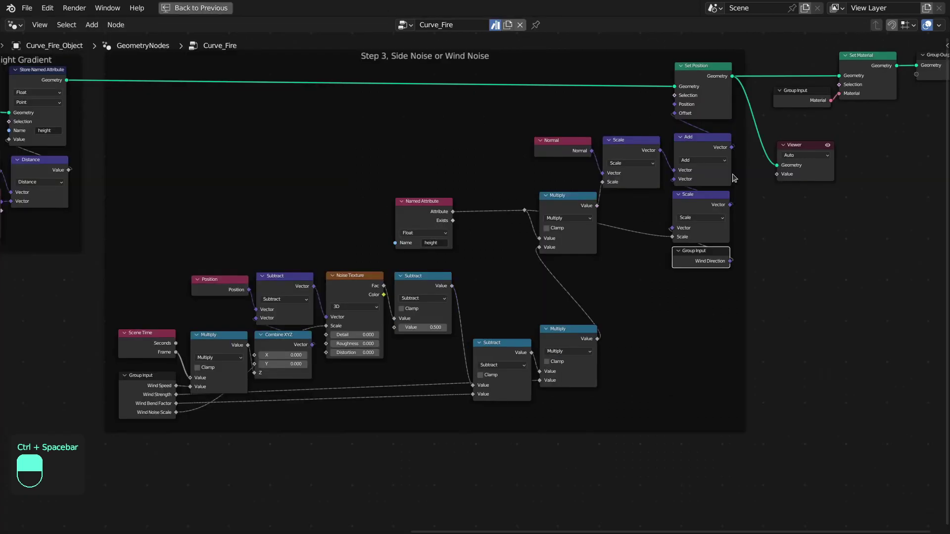
pyautogui.moveTo(821, 148); pyautogui.dragTo(804, 178, button='middle')
pyautogui.moveTo(778, 70); pyautogui.dragTo(864, 153)
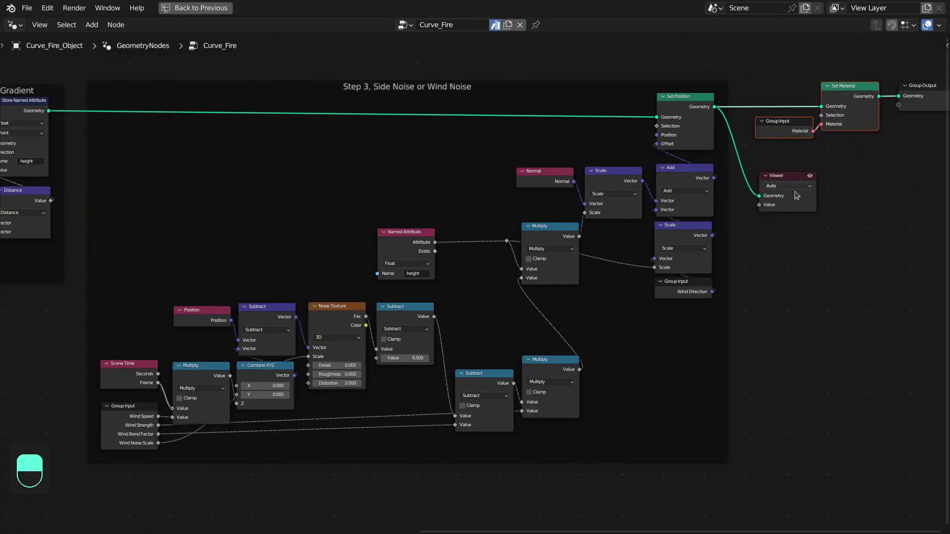
# Delete the Viewer node beside the Set Position node and check the Step 3 wind noise frame leading to Set Material.
pyautogui.moveTo(792, 202); pyautogui.dragTo(793, 199)
pyautogui.press('x')
pyautogui.moveTo(793, 198); pyautogui.dragTo(796, 215, button='middle')
pyautogui.moveTo(787, 178); pyautogui.dragTo(893, 116)
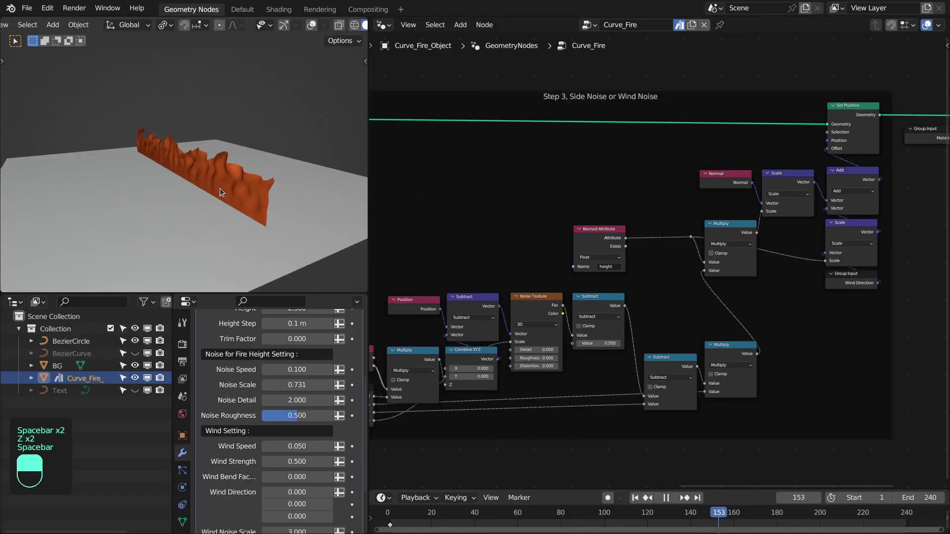
# Show the viewport overlays and review the fire's noise and wind modifier settings alongside the node tree.
pyautogui.hotkey('shift', 'alt', 'z')
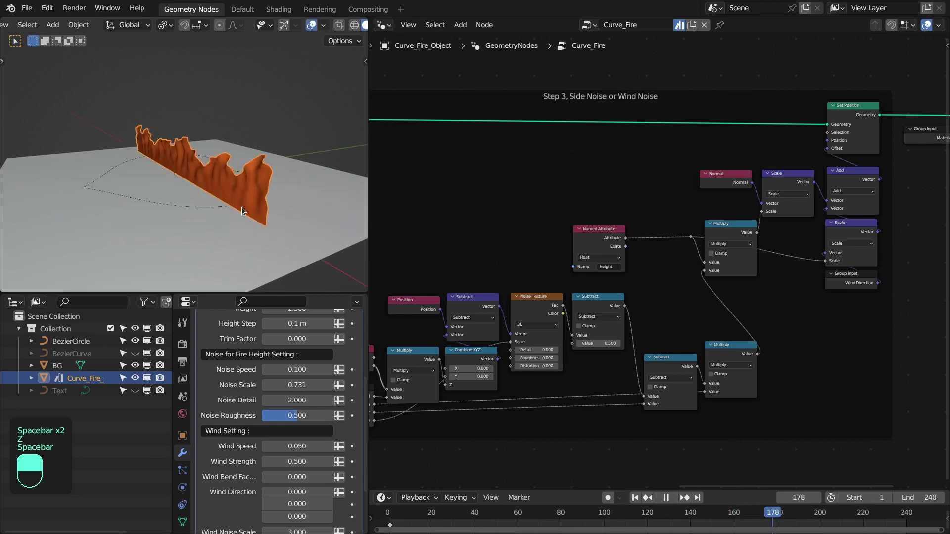
pyautogui.scroll(-2, 426, 245)
pyautogui.scroll(2, 245, 432)
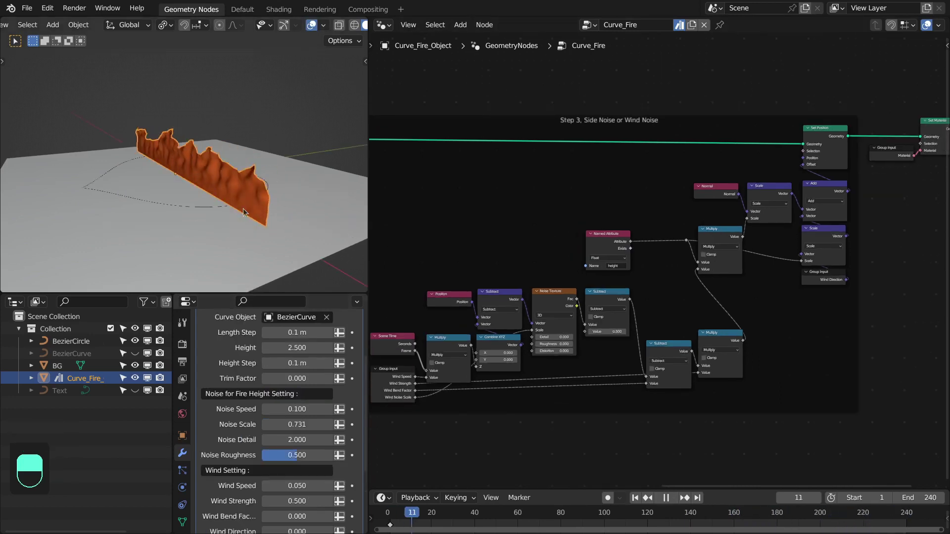
pyautogui.scroll(-2, 258, 471)
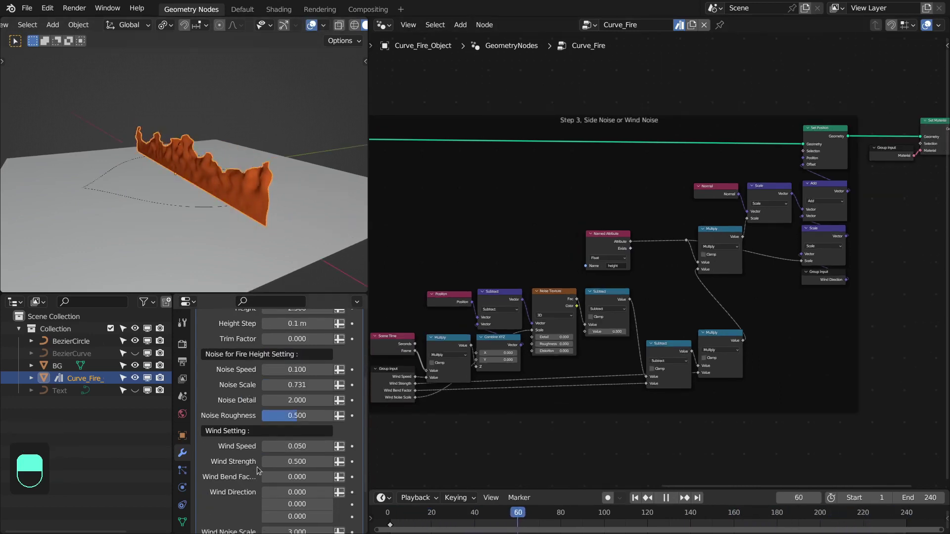
pyautogui.hotkey('ctrl', 'space')
pyautogui.hotkey('ctrl', 'space')
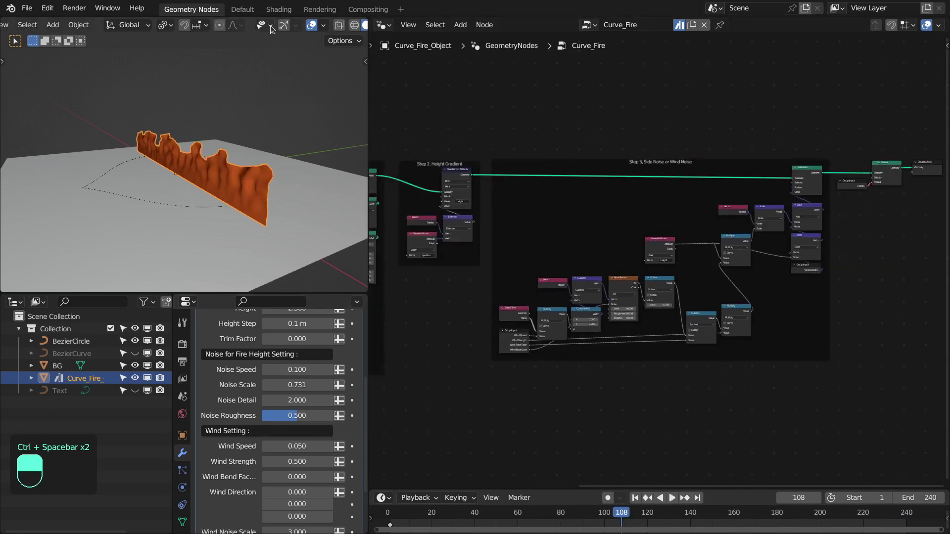
# Switch to the Shading workspace and examine the Fire_Material node tree's flame height, animation, details, sparks and color frames.
pyautogui.click(279, 10)
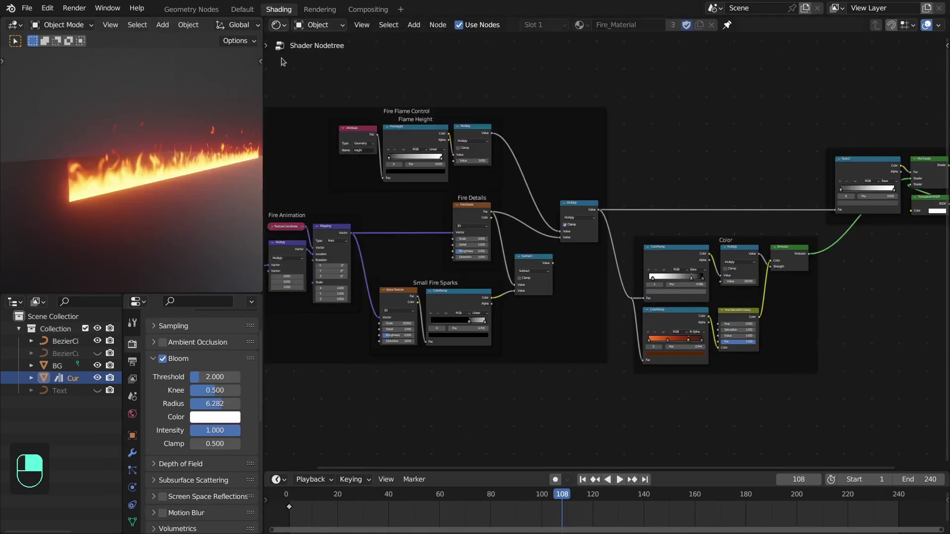
pyautogui.moveTo(426, 201); pyautogui.dragTo(473, 214, button='middle')
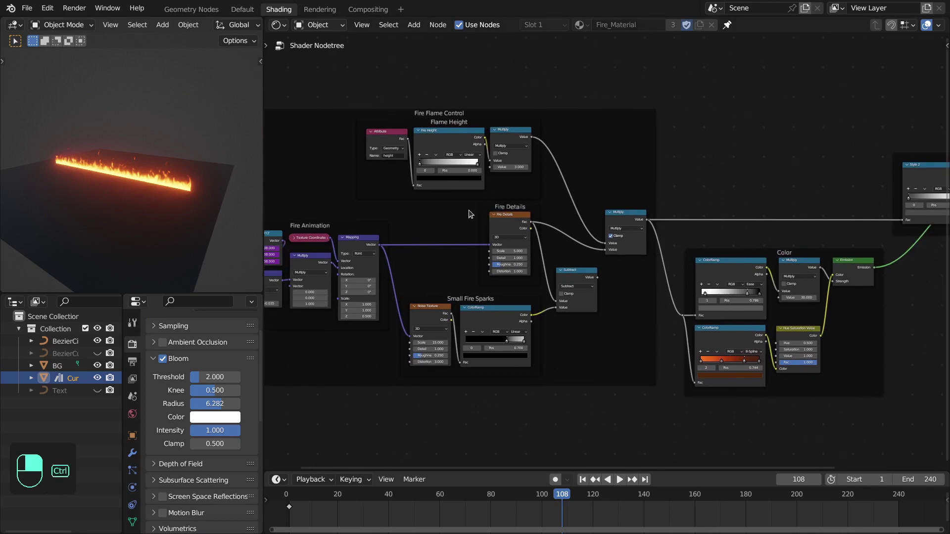
pyautogui.hotkey('ctrl', 'space')
pyautogui.moveTo(396, 227); pyautogui.dragTo(432, 227, button='middle')
pyautogui.moveTo(398, 231); pyautogui.dragTo(341, 228, button='middle')
pyautogui.scroll(1, 297, 252)
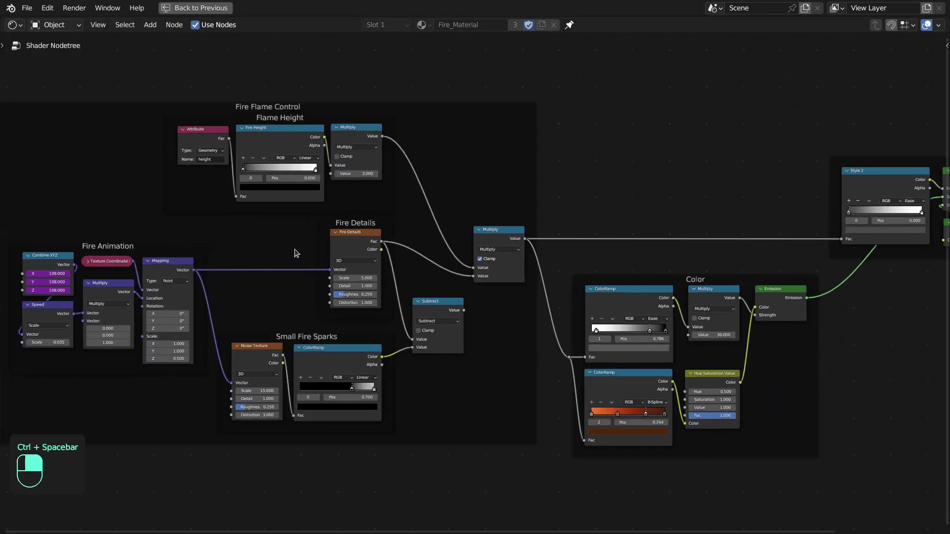
pyautogui.hotkey('ctrl', 'space')
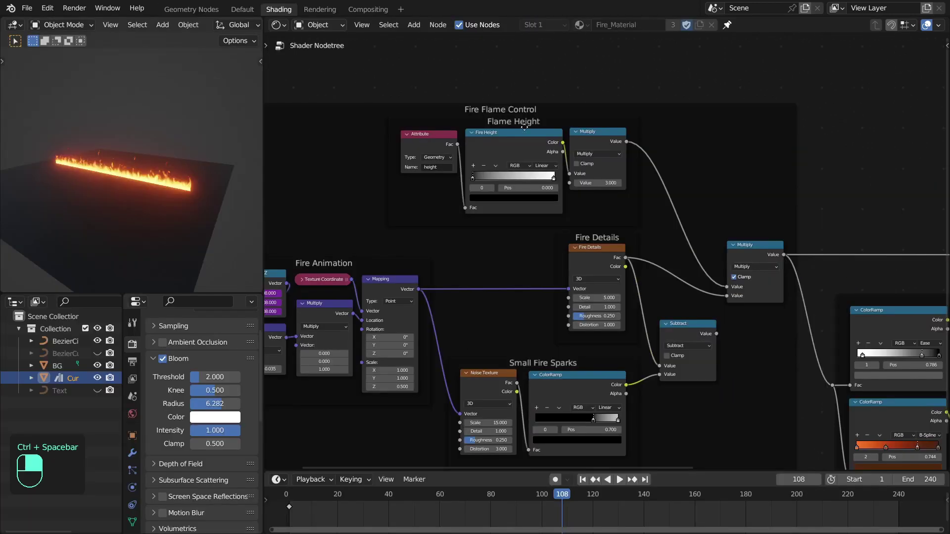
# Preview the height Attribute, Fire Height ramp and Multiply nodes of the Flame Height frame on the fire mesh.
pyautogui.keyDown('ctrl'); pyautogui.keyDown('shift'); pyautogui.click(601, 134); pyautogui.keyUp('shift'); pyautogui.keyUp('ctrl')
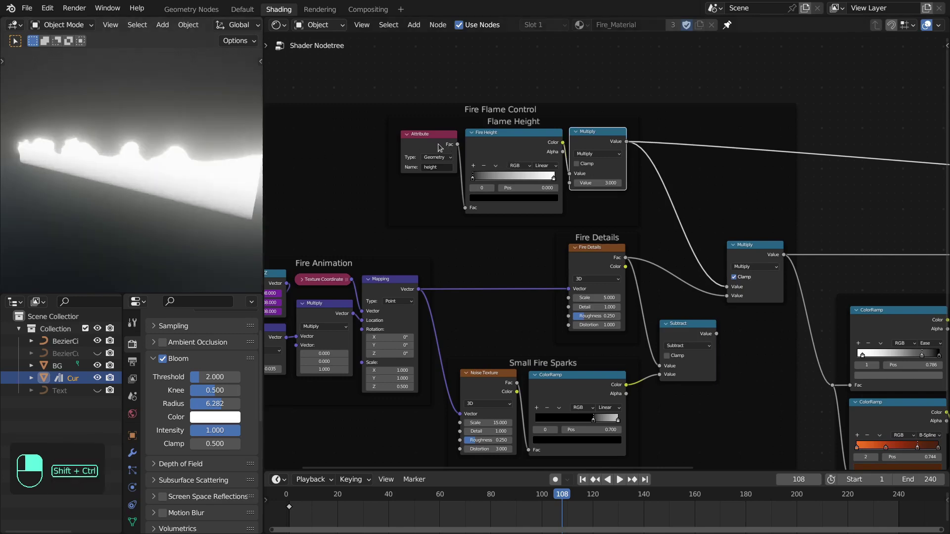
pyautogui.keyDown('ctrl'); pyautogui.keyDown('shift'); pyautogui.click(437, 147); pyautogui.keyUp('shift'); pyautogui.keyUp('ctrl')
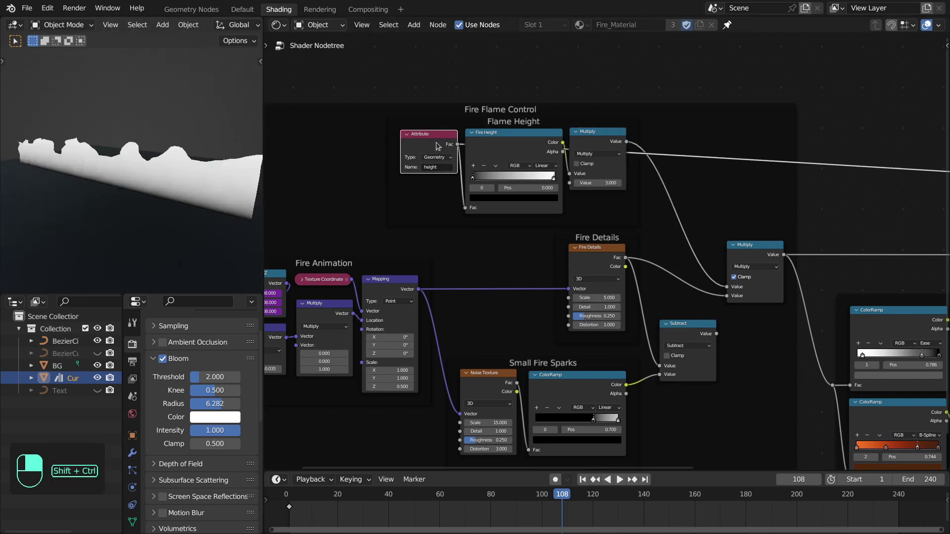
pyautogui.keyDown('ctrl'); pyautogui.keyDown('shift'); pyautogui.click(515, 153); pyautogui.keyUp('shift'); pyautogui.keyUp('ctrl')
pyautogui.moveTo(474, 178); pyautogui.dragTo(512, 192)
pyautogui.press('BackSpace')
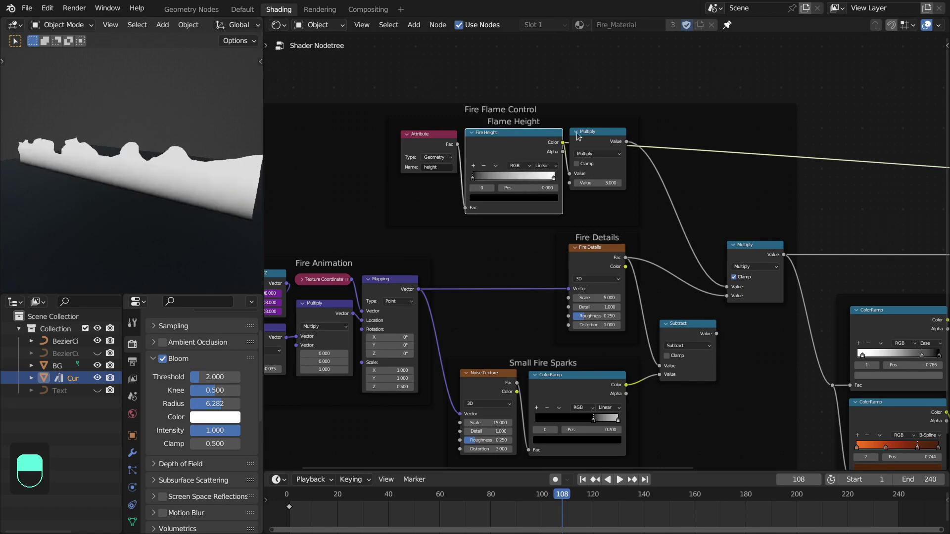
pyautogui.keyDown('ctrl'); pyautogui.keyDown('shift'); pyautogui.click(594, 137); pyautogui.keyUp('shift'); pyautogui.keyUp('ctrl')
# Preview the Fire Details noise on the mesh and play the animation to check how the Fire Animation nodes move it.
pyautogui.scroll(-2, 585, 166)
pyautogui.moveTo(585, 168); pyautogui.dragTo(624, 151, button='middle')
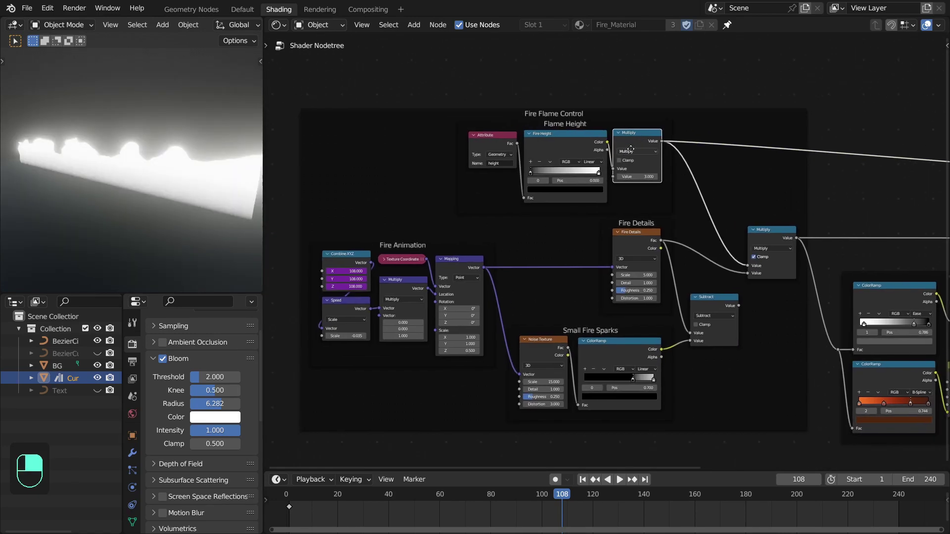
pyautogui.scroll(1, 633, 151)
pyautogui.scroll(3, 595, 208)
pyautogui.moveTo(647, 229); pyautogui.dragTo(746, 200, button='middle')
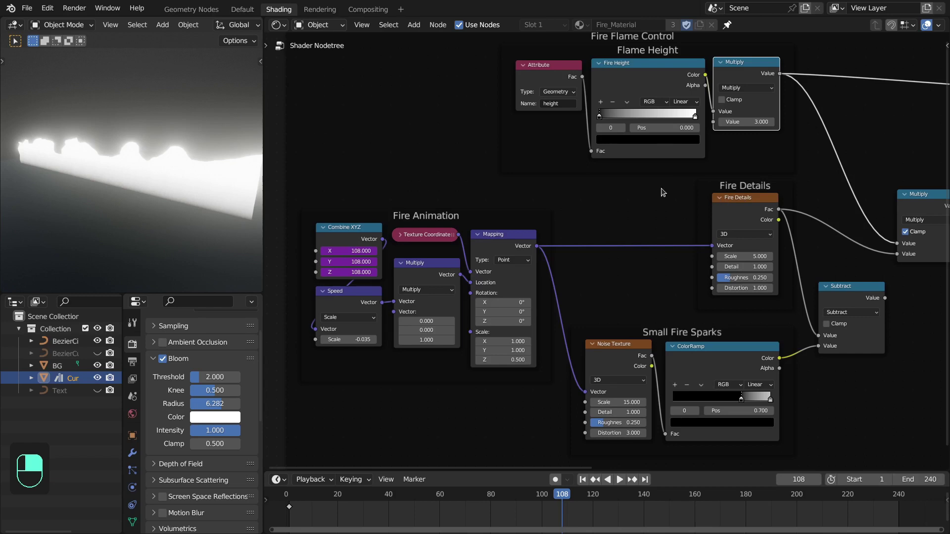
pyautogui.moveTo(661, 182); pyautogui.dragTo(709, 202)
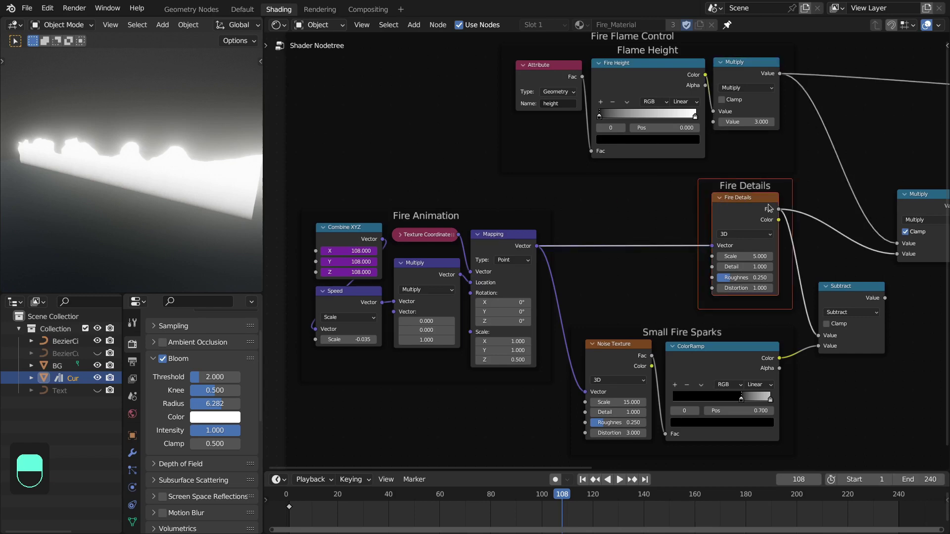
pyautogui.press('space')
pyautogui.press('space')
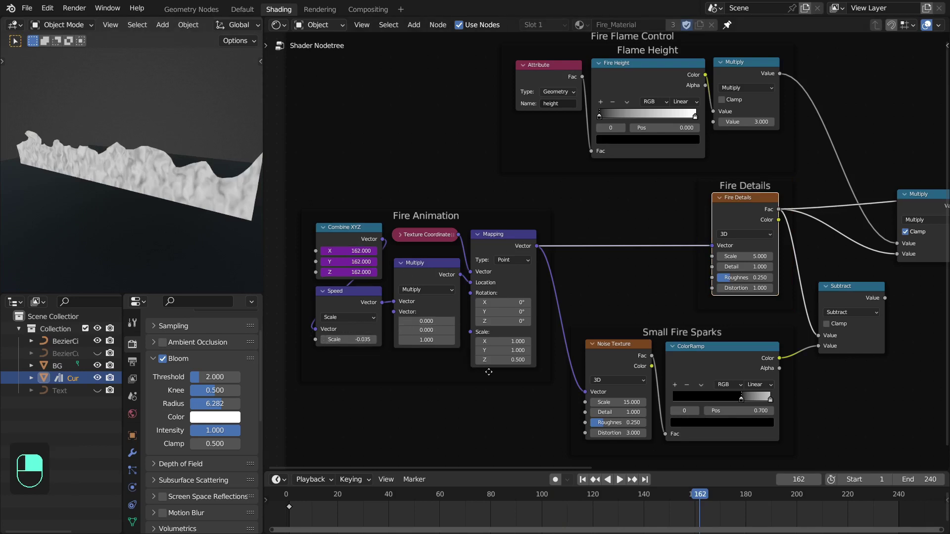
pyautogui.moveTo(241, 205); pyautogui.dragTo(210, 207, button='middle')
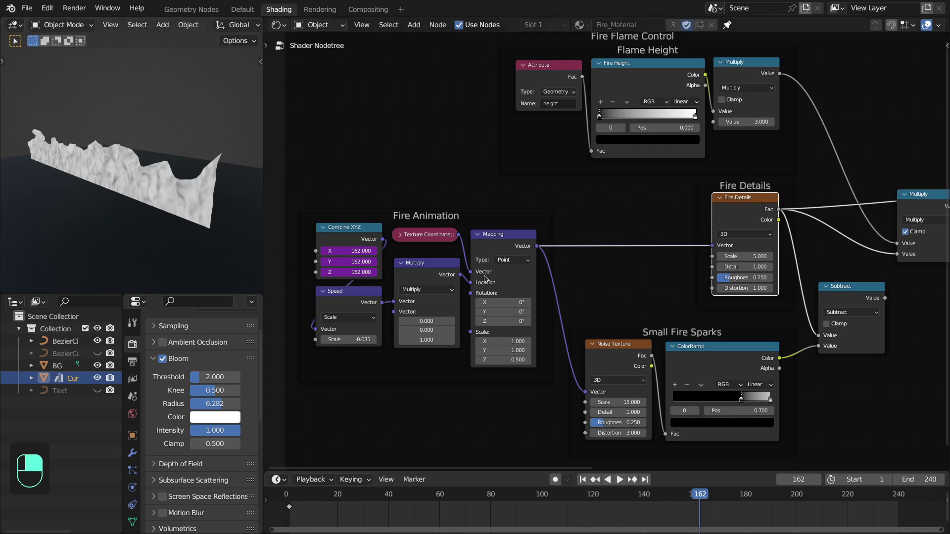
# Preview the clamped Multiply node that combines flame height with fire details and inspect the mesh up close.
pyautogui.moveTo(852, 266); pyautogui.dragTo(643, 259, button='middle')
pyautogui.scroll(-2, 643, 259)
pyautogui.keyDown('ctrl'); pyautogui.keyDown('shift'); pyautogui.click(711, 207); pyautogui.keyUp('shift'); pyautogui.keyUp('ctrl')
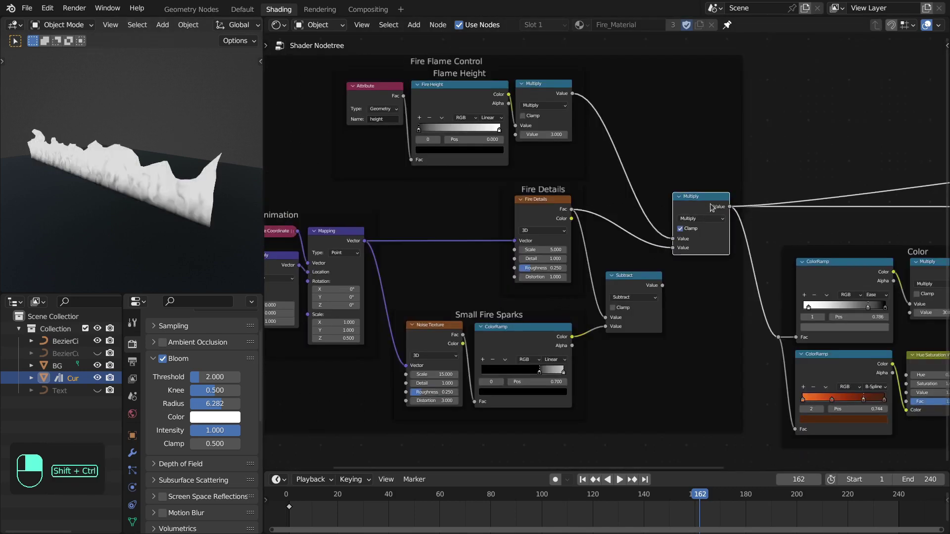
pyautogui.moveTo(131, 210)
pyautogui.mouseDown(button='middle')
pyautogui.moveTo(120, 212)
pyautogui.moveTo(141, 213)
pyautogui.mouseUp(button='middle')
pyautogui.scroll(4, 130, 214)
pyautogui.scroll(-4, 130, 215)
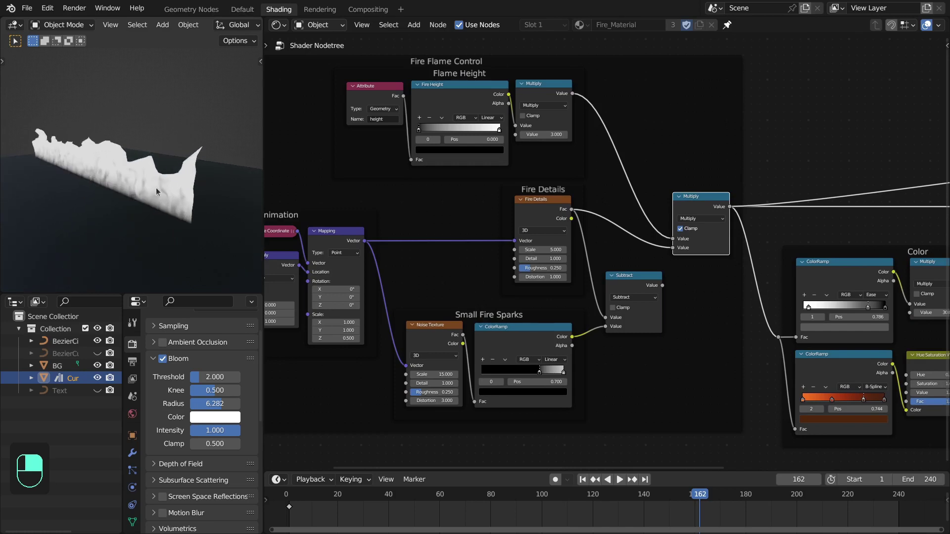
# Examine how the clamped Multiply feeds the Color frame's two ramps and the Style 2, Mix Shader and Transparent BSDF group.
pyautogui.moveTo(763, 228); pyautogui.dragTo(370, 211, button='middle')
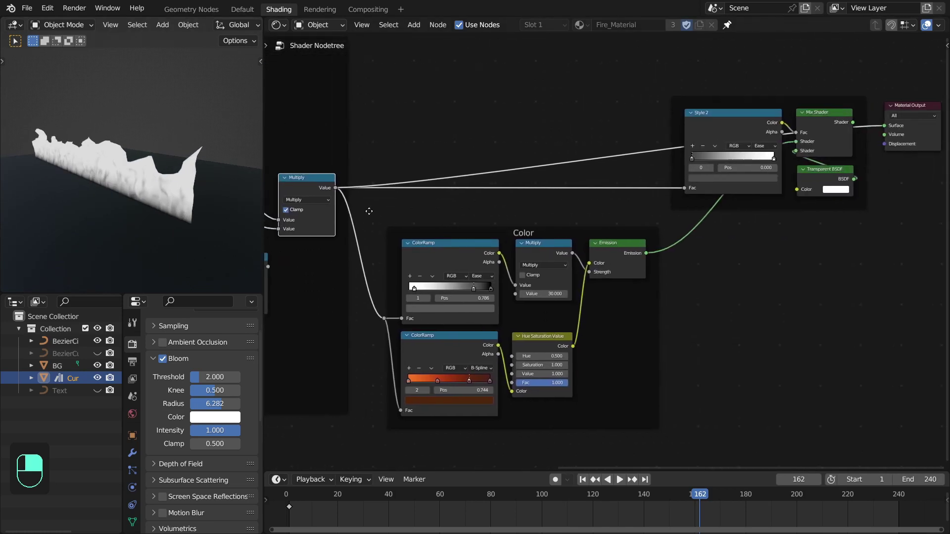
pyautogui.moveTo(369, 210); pyautogui.dragTo(444, 263)
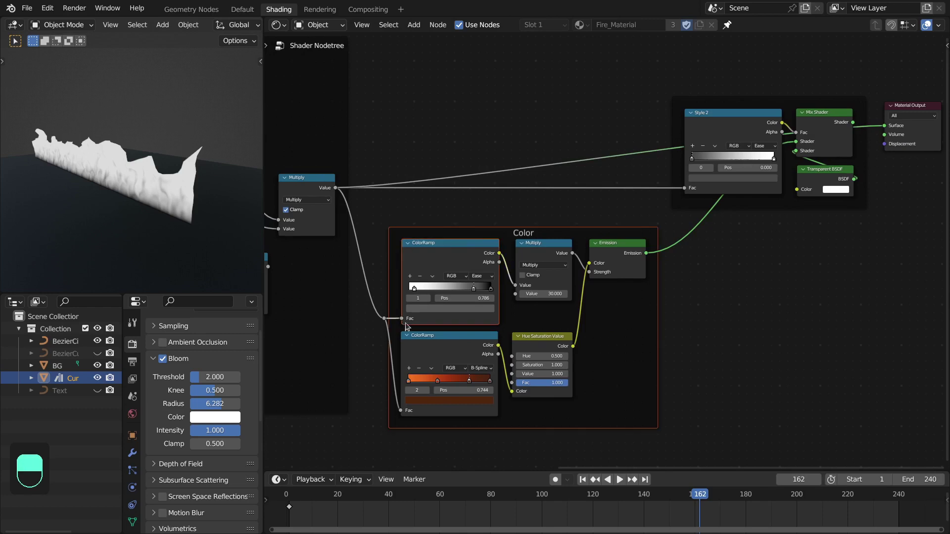
pyautogui.moveTo(360, 324); pyautogui.dragTo(440, 369)
pyautogui.moveTo(606, 100); pyautogui.dragTo(863, 209)
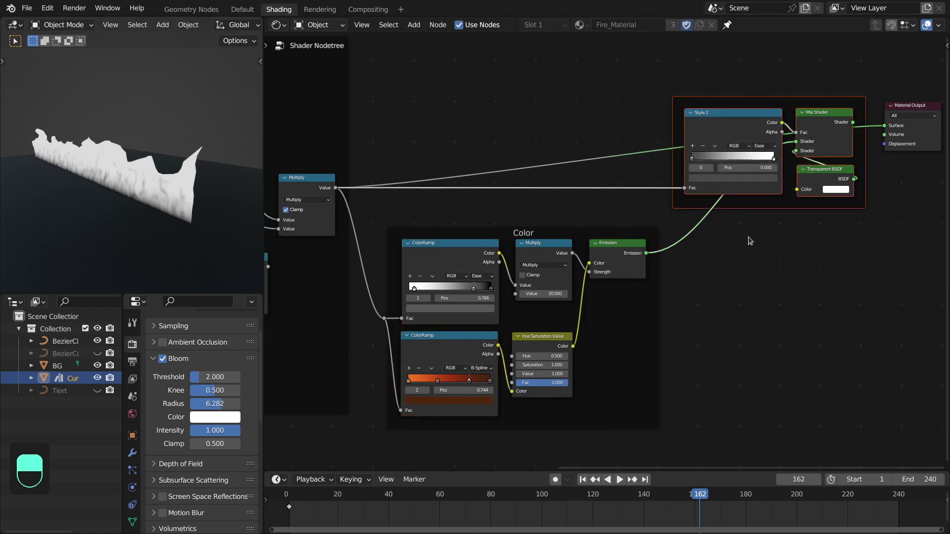
pyautogui.moveTo(718, 247); pyautogui.dragTo(734, 247, button='middle')
pyautogui.click(734, 248)
pyautogui.scroll(2, 453, 259)
pyautogui.moveTo(465, 236); pyautogui.dragTo(463, 216, button='middle')
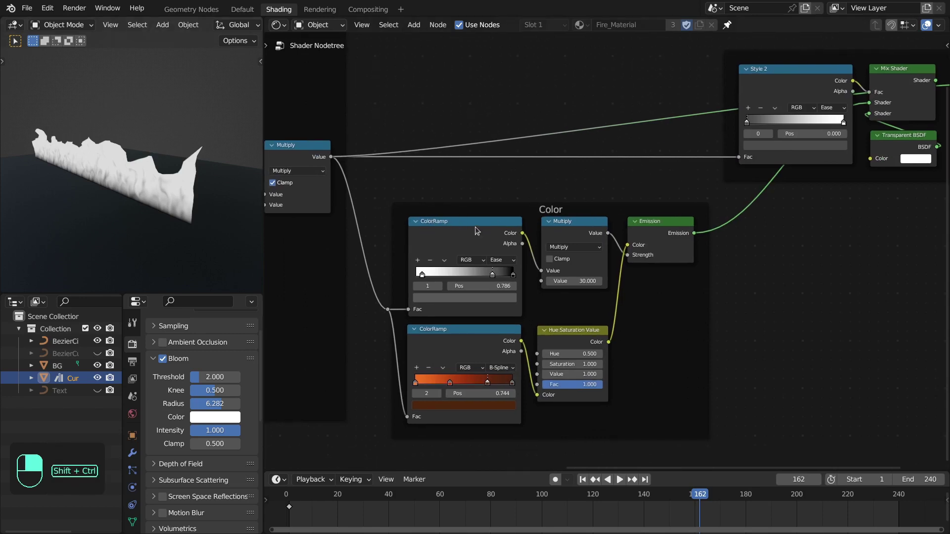
# Preview the Color frame's grayscale ramp, orange ramp and Emission shader in turn on the fire mesh.
pyautogui.keyDown('ctrl'); pyautogui.keyDown('shift'); pyautogui.click(475, 226); pyautogui.keyUp('shift'); pyautogui.keyUp('ctrl')
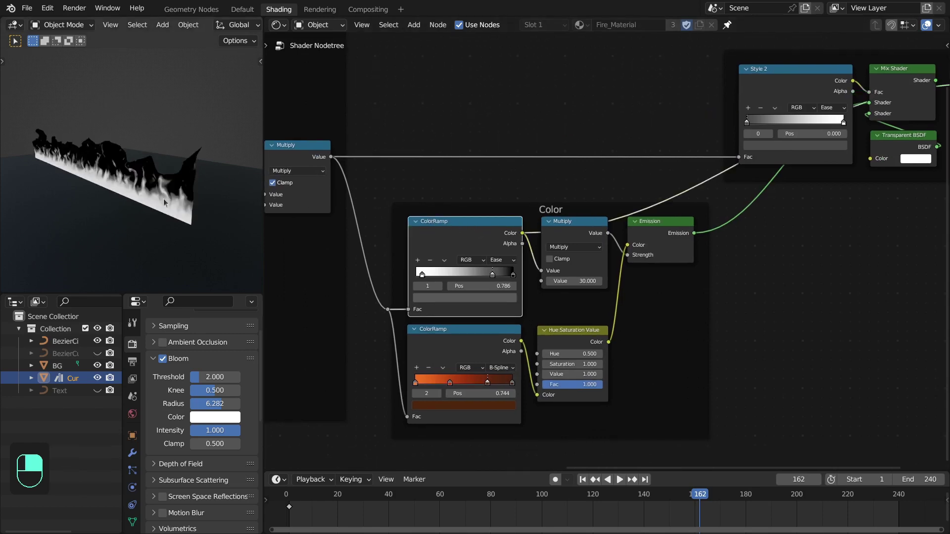
pyautogui.keyDown('ctrl'); pyautogui.keyDown('shift'); pyautogui.click(459, 343); pyautogui.keyUp('shift'); pyautogui.keyUp('ctrl')
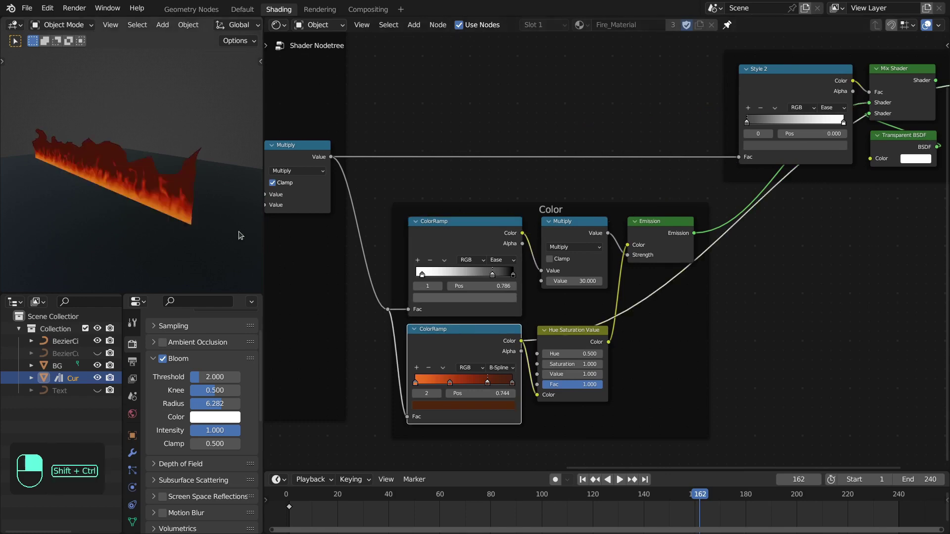
pyautogui.keyDown('ctrl'); pyautogui.keyDown('shift'); pyautogui.click(671, 242); pyautogui.keyUp('shift'); pyautogui.keyUp('ctrl')
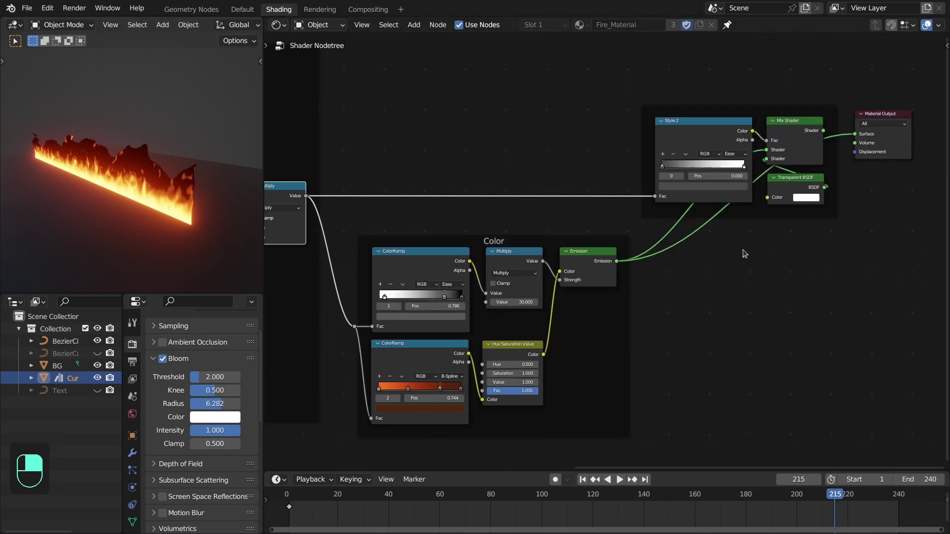
# Examine how the Mix Shader blends the Emission with the Transparent BSDF through the Style 2 ramp.
pyautogui.scroll(1, 742, 254)
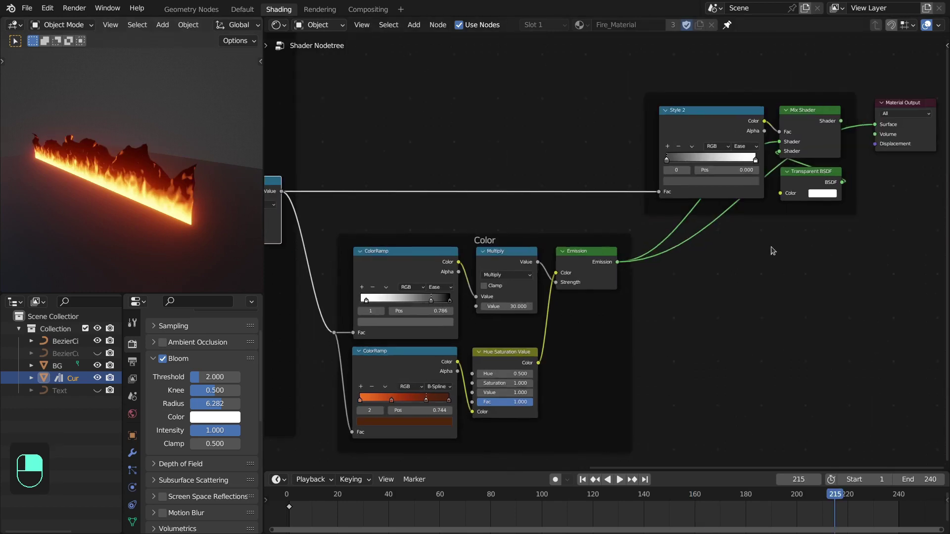
pyautogui.moveTo(780, 245); pyautogui.dragTo(825, 174)
pyautogui.click(806, 121)
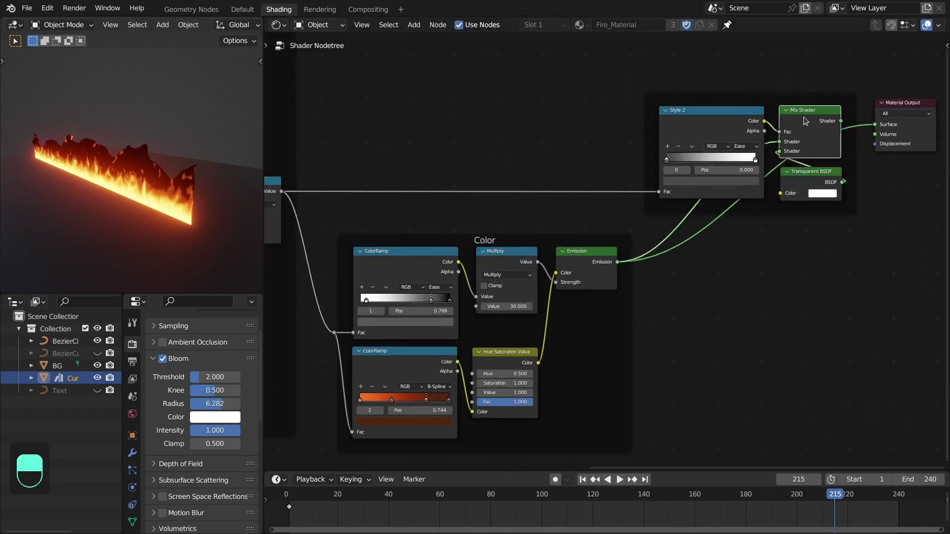
pyautogui.moveTo(390, 141); pyautogui.dragTo(515, 141, button='middle')
pyautogui.click(402, 195)
pyautogui.moveTo(405, 191); pyautogui.dragTo(591, 103)
# Open the node editor's sidebar and check the material's Alpha Blend mode and Show Backface settings.
pyautogui.press('n')
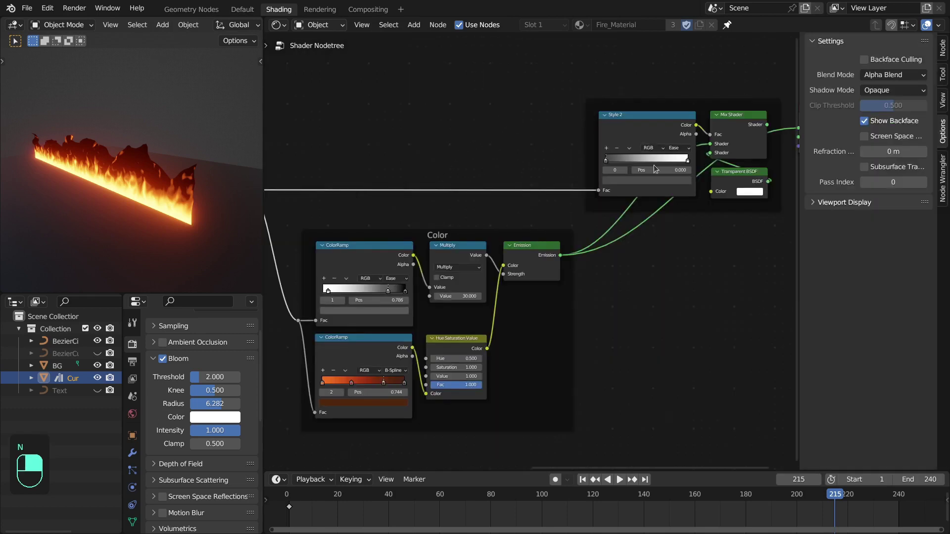
pyautogui.scroll(-1, 646, 233)
pyautogui.moveTo(638, 241); pyautogui.dragTo(623, 244, button='middle')
pyautogui.keyDown('ctrl'); pyautogui.hscroll(1, 652, 228); pyautogui.keyUp('ctrl')
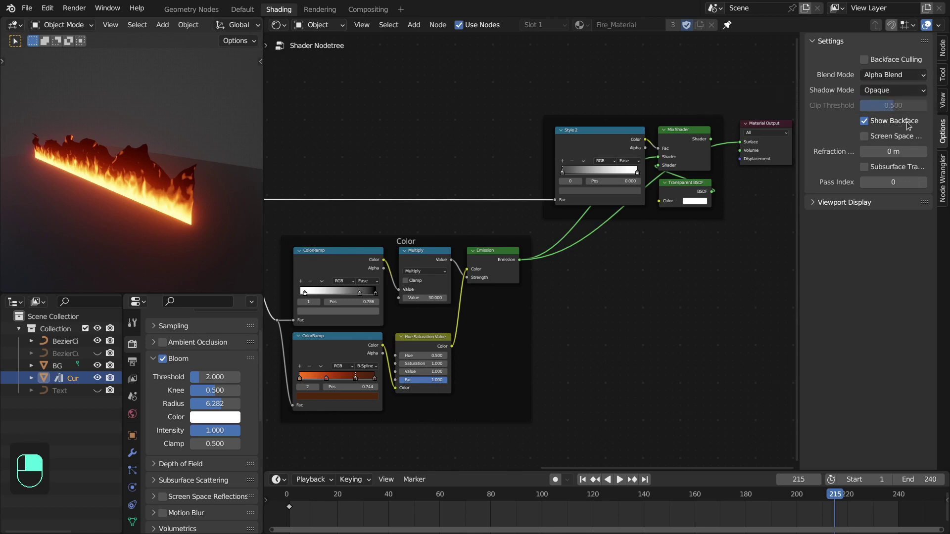
# Connect the Mix Shader to the Material Output and play the animation to inspect the flames up close.
pyautogui.moveTo(680, 131); pyautogui.dragTo(664, 129, button='middle')
pyautogui.keyDown('ctrl'); pyautogui.keyDown('shift'); pyautogui.click(663, 129); pyautogui.keyUp('shift'); pyautogui.keyUp('ctrl')
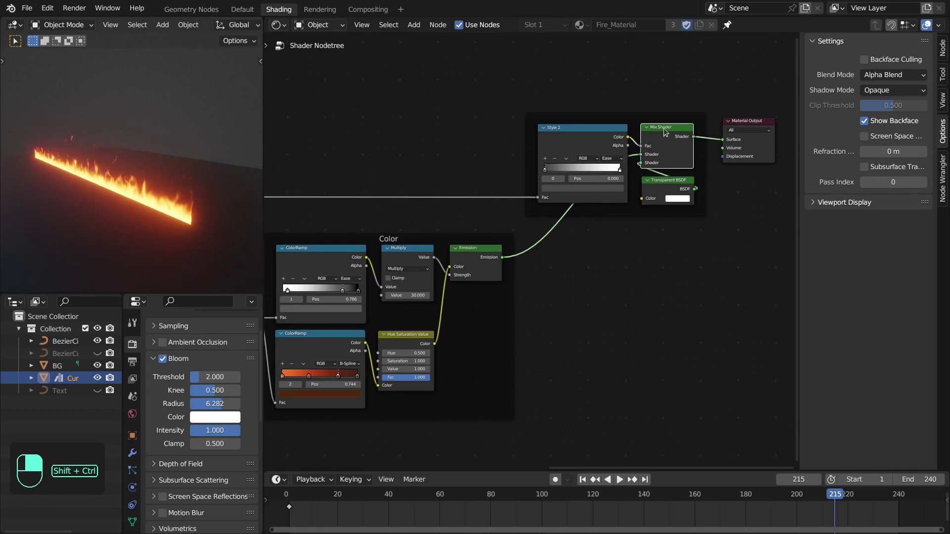
pyautogui.moveTo(635, 211); pyautogui.dragTo(668, 214, button='middle')
pyautogui.scroll(4, 126, 201)
pyautogui.press('space')
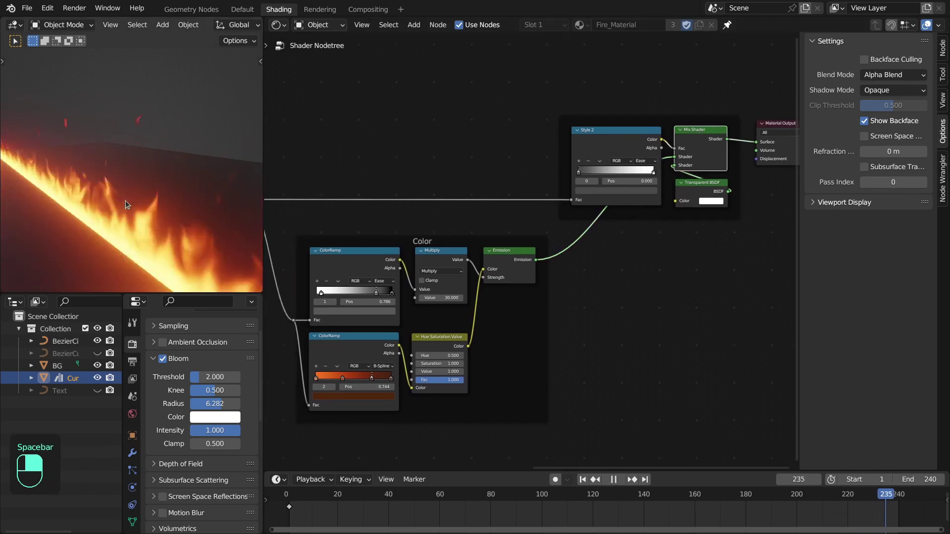
pyautogui.scroll(-4, 126, 200)
pyautogui.moveTo(125, 201)
pyautogui.mouseDown(button='middle')
pyautogui.moveTo(159, 199)
pyautogui.moveTo(135, 201)
pyautogui.mouseUp(button='middle')
pyautogui.press('space')
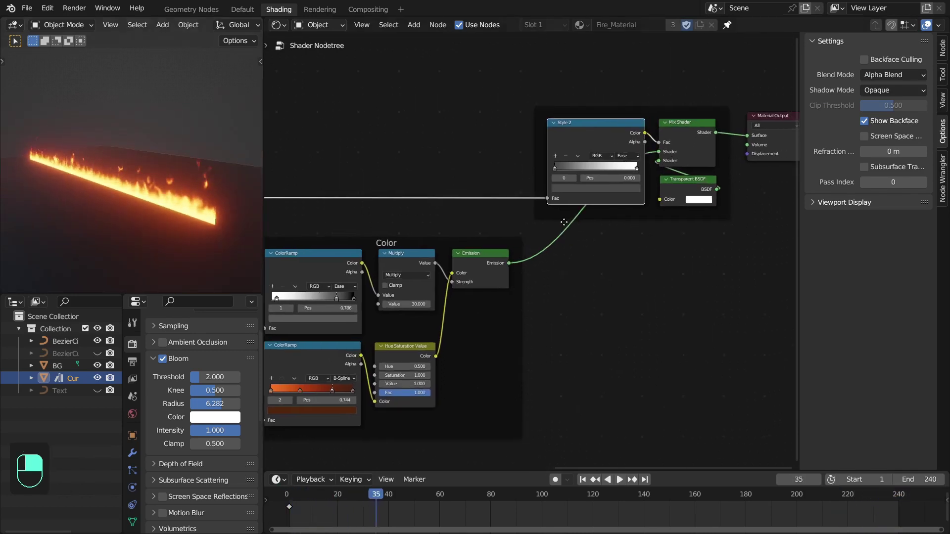
# Examine the Style 2 ramp feeding the Mix Shader and the material's available Blend Mode options, keeping Alpha Blend.
pyautogui.moveTo(564, 222); pyautogui.dragTo(579, 217, button='middle')
pyautogui.scroll(1, 559, 182)
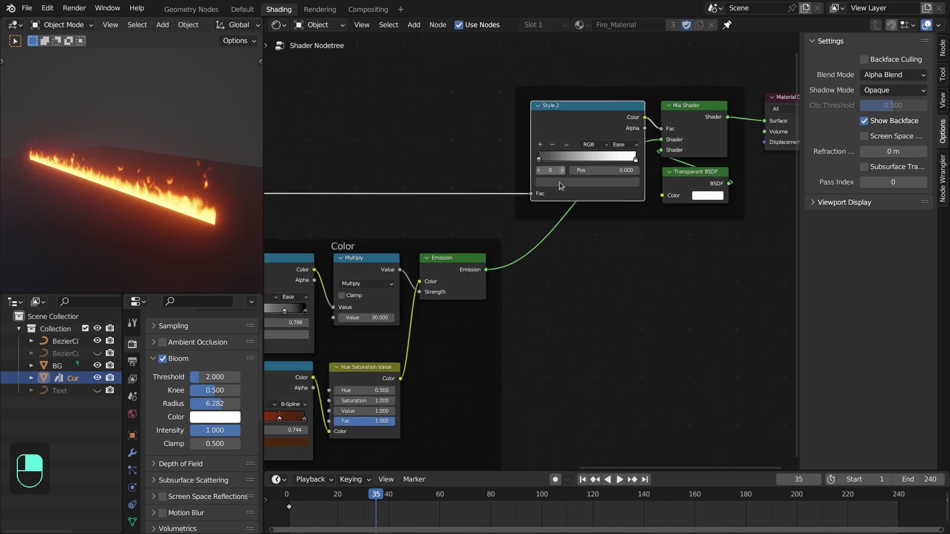
pyautogui.moveTo(559, 182); pyautogui.dragTo(603, 186, button='middle')
pyautogui.click(602, 184)
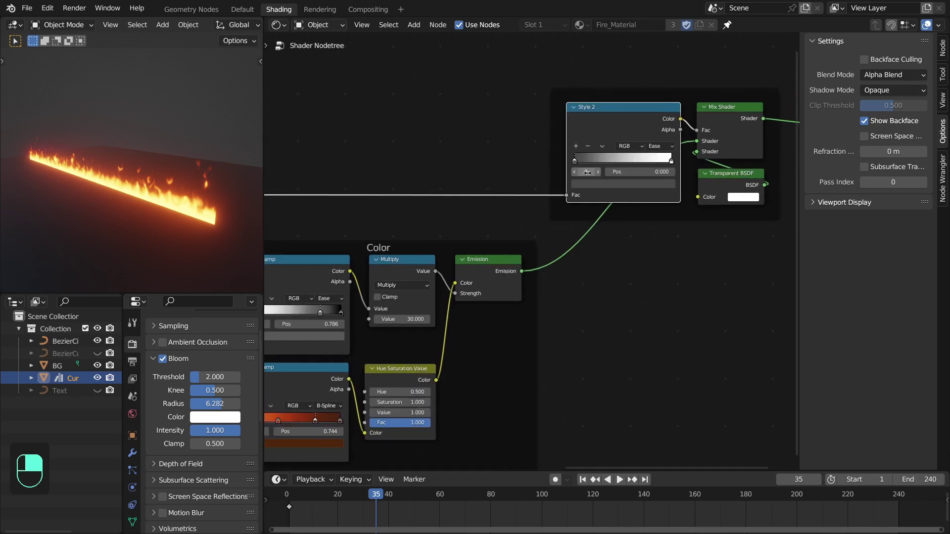
pyautogui.click(583, 183)
pyautogui.scroll(-2, 544, 237)
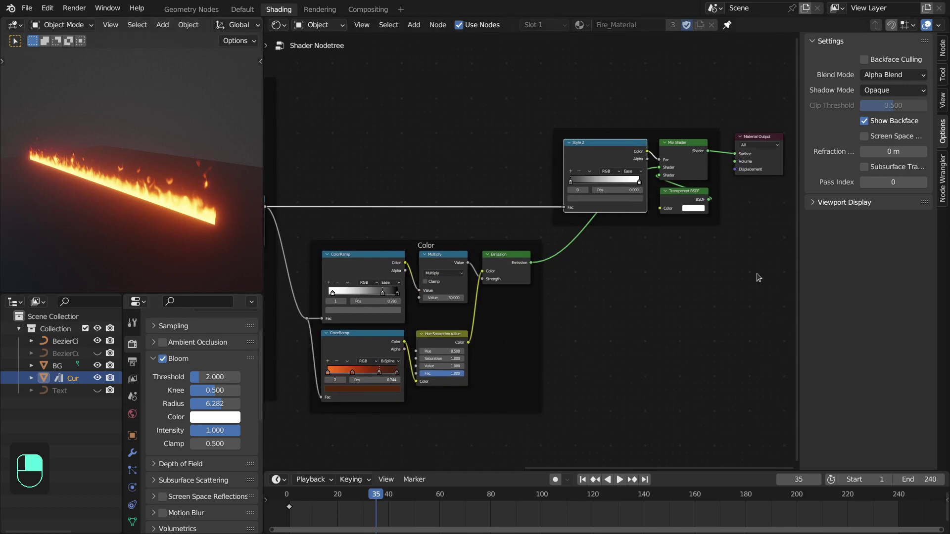
pyautogui.click(883, 75)
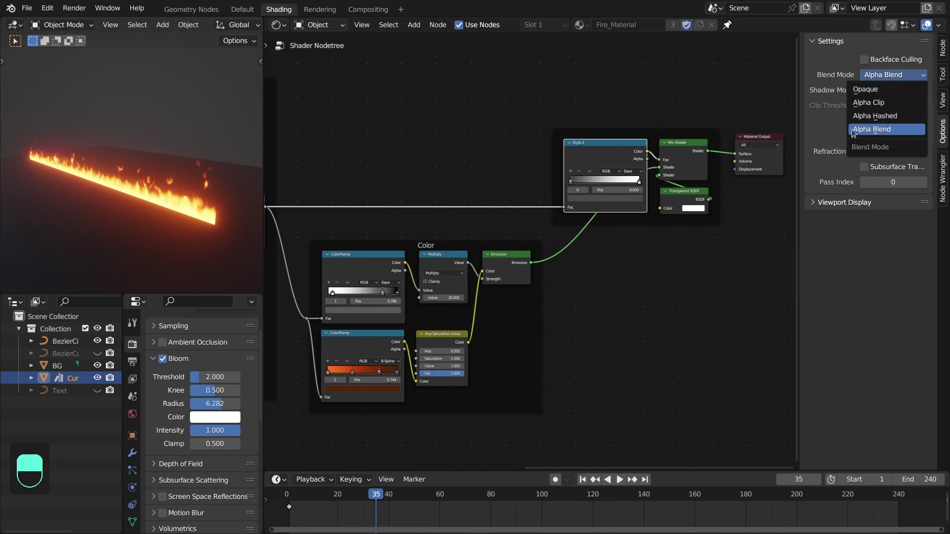
pyautogui.click(499, 105)
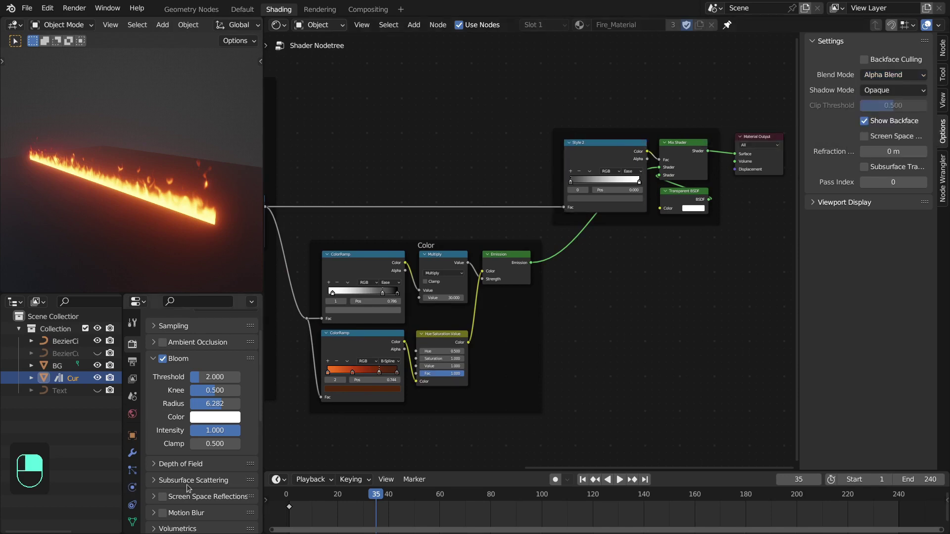
# Hide the node editor's sidebar and inspect the flame's end alongside the Fire Details and Small Fire Sparks nodes.
pyautogui.click(735, 104)
pyautogui.press('n')
pyautogui.moveTo(429, 138); pyautogui.dragTo(867, 127, button='middle')
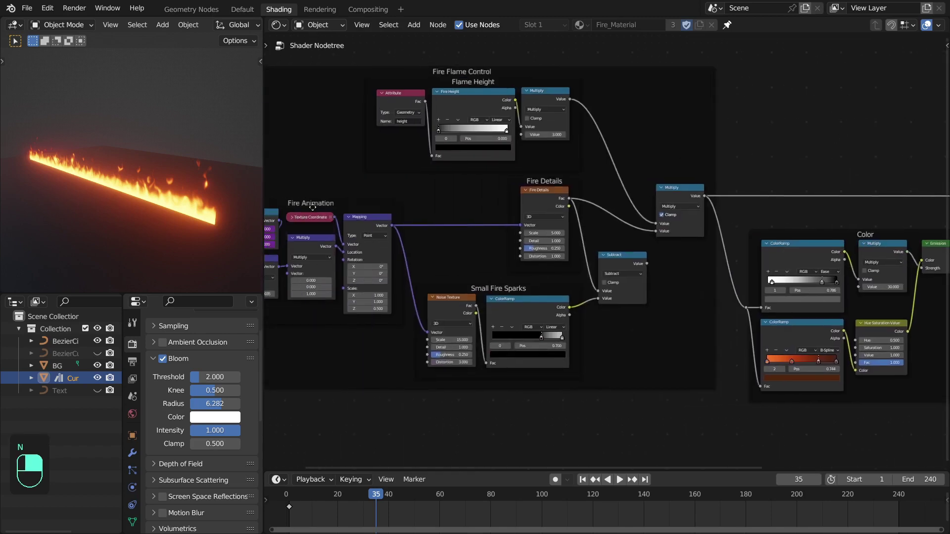
pyautogui.scroll(3, 137, 229)
pyautogui.scroll(-4, 151, 220)
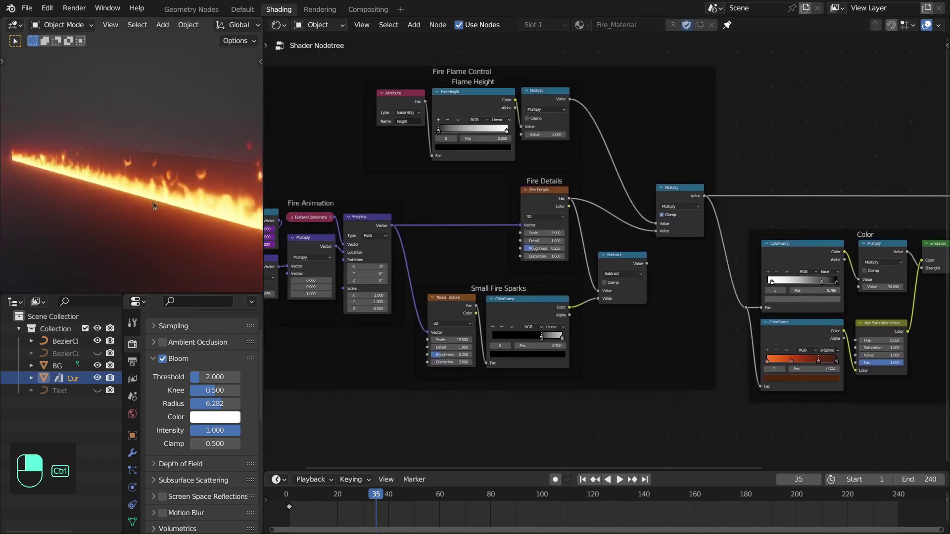
pyautogui.moveTo(211, 184)
pyautogui.keyDown('shift'); pyautogui.mouseDown(button='middle')
pyautogui.moveTo(163, 178)
pyautogui.moveTo(197, 196)
pyautogui.mouseUp(button='middle'); pyautogui.keyUp('shift')
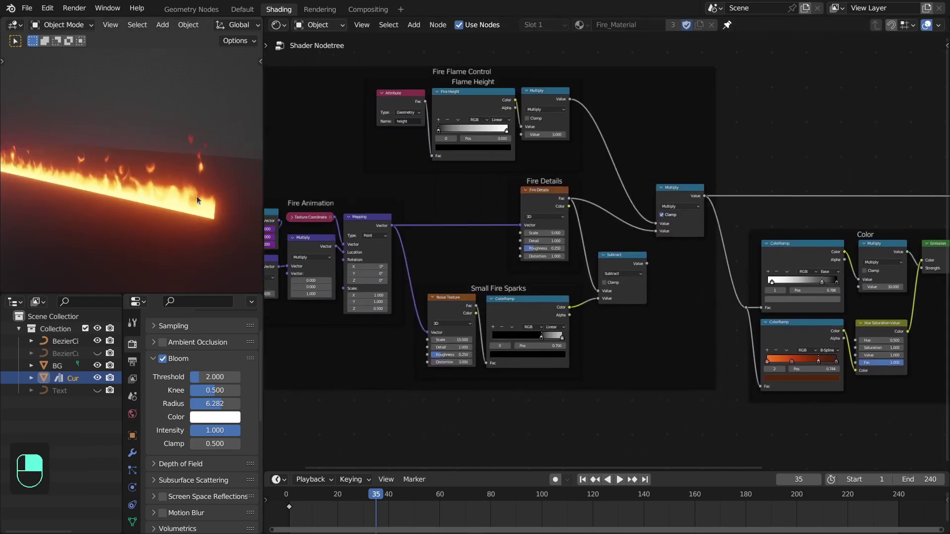
pyautogui.scroll(7, 373, 242)
pyautogui.moveTo(644, 240); pyautogui.dragTo(662, 199, button='middle')
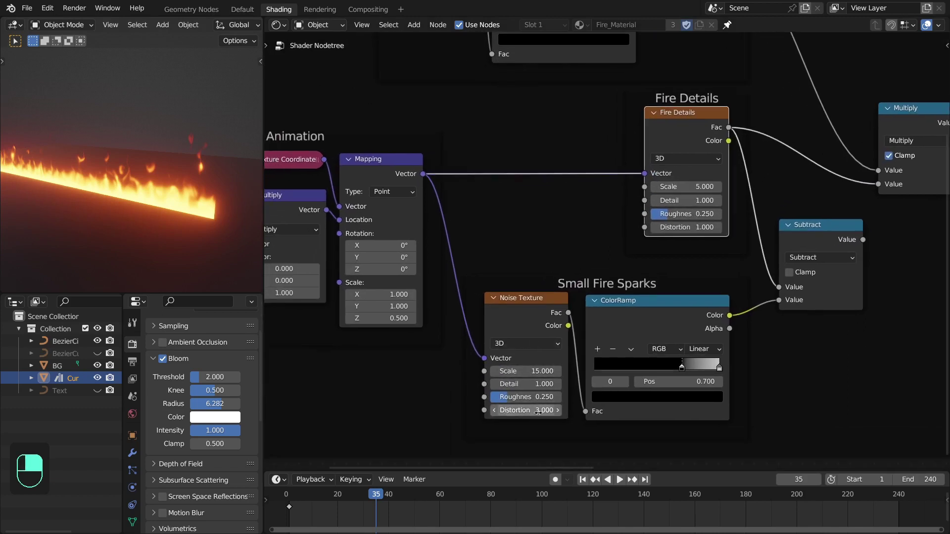
# Preview the Small Fire Sparks Noise Texture and its ColorRamp in turn on the fire mesh, playing the ramp's animation.
pyautogui.moveTo(671, 313); pyautogui.dragTo(642, 278, button='middle')
pyautogui.keyDown('ctrl'); pyautogui.keyDown('shift'); pyautogui.click(505, 275); pyautogui.keyUp('shift'); pyautogui.keyUp('ctrl')
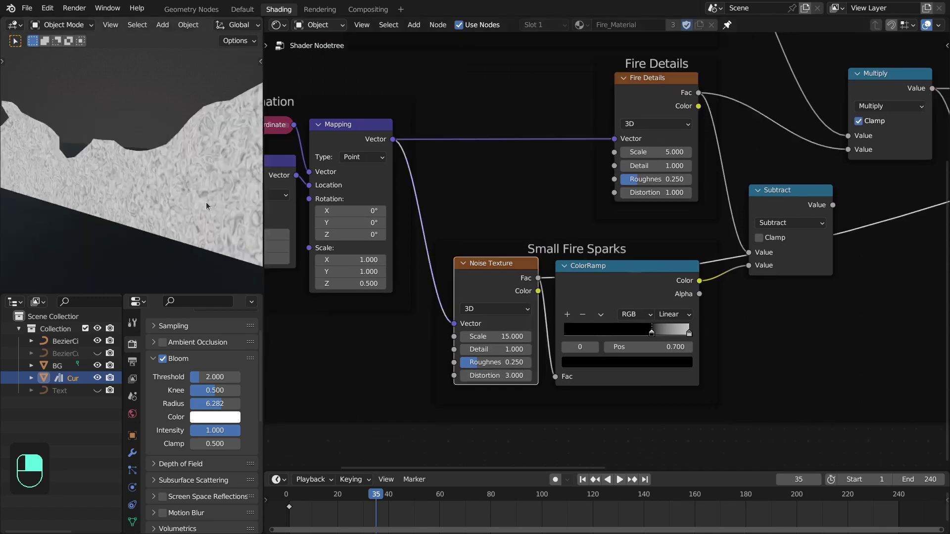
pyautogui.moveTo(182, 195); pyautogui.dragTo(178, 191, button='middle')
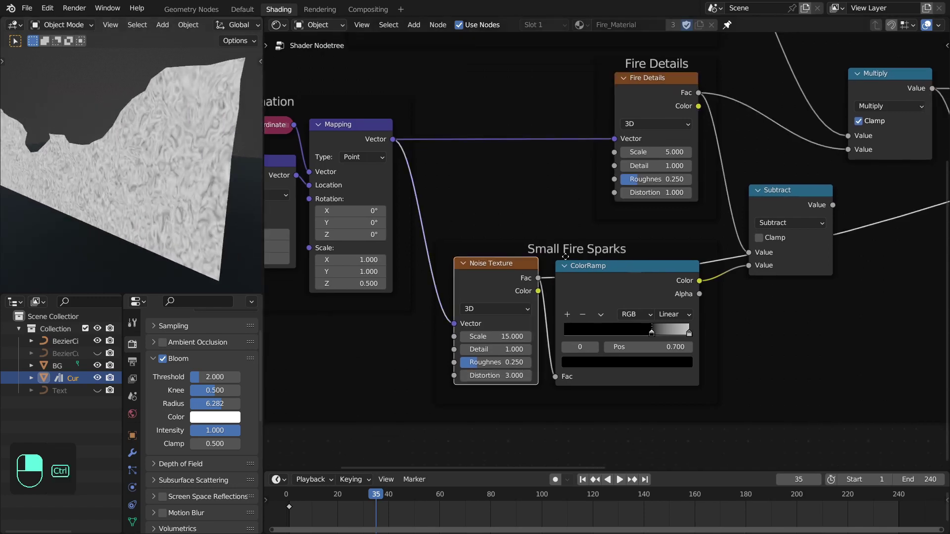
pyautogui.keyDown('ctrl'); pyautogui.keyDown('shift'); pyautogui.click(631, 281); pyautogui.keyUp('shift'); pyautogui.keyUp('ctrl')
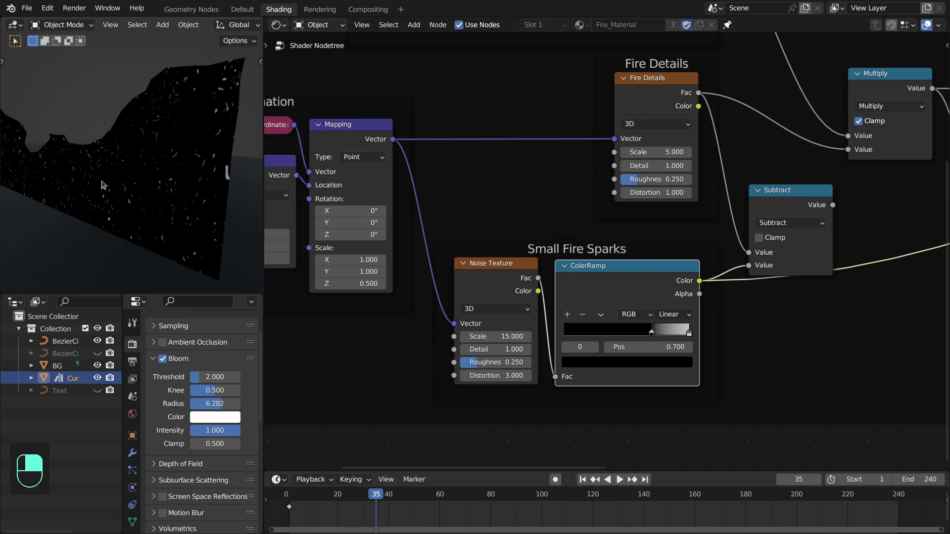
pyautogui.press('space')
# Connect the Subtract node's Value to the Multiply node's second Value input and preview the animated Subtract result on the mesh.
pyautogui.moveTo(729, 208); pyautogui.dragTo(706, 219, button='middle')
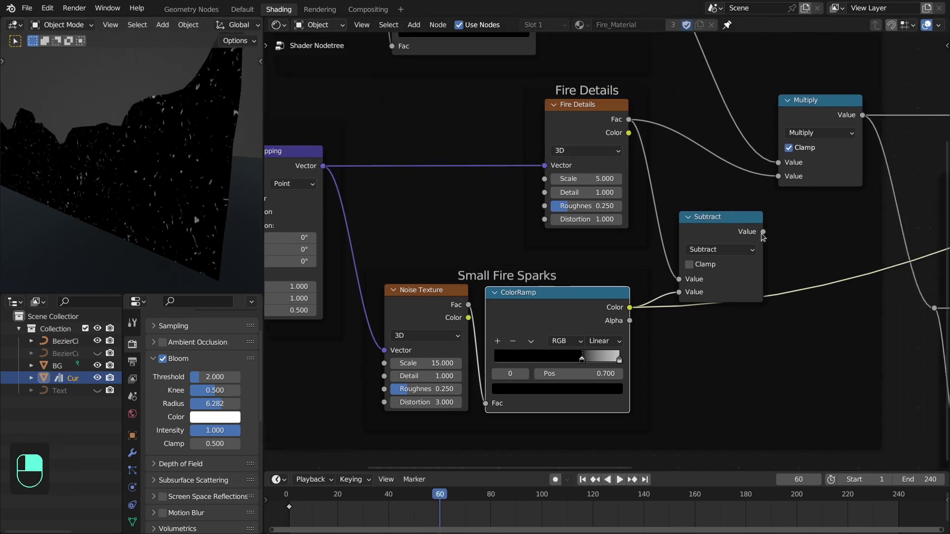
pyautogui.moveTo(763, 231); pyautogui.dragTo(779, 177)
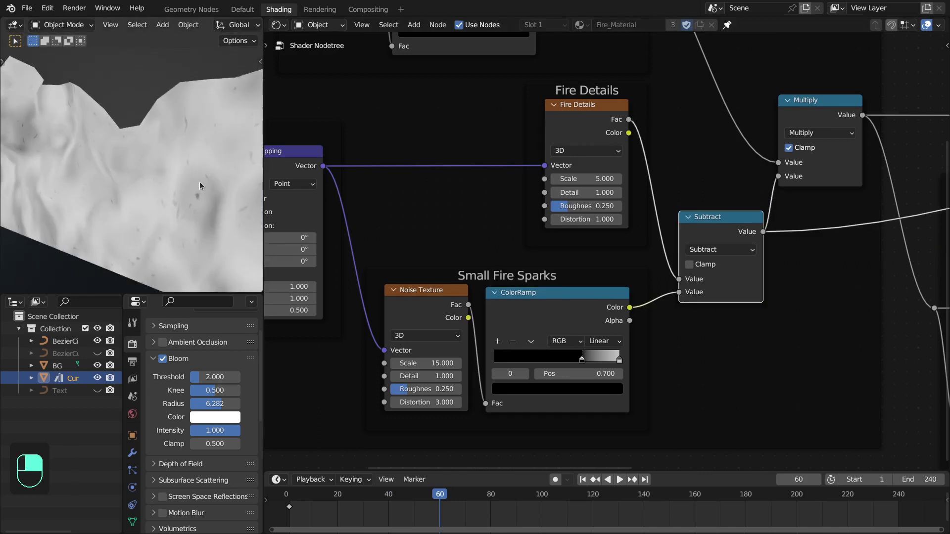
pyautogui.press('space')
pyautogui.press('space')
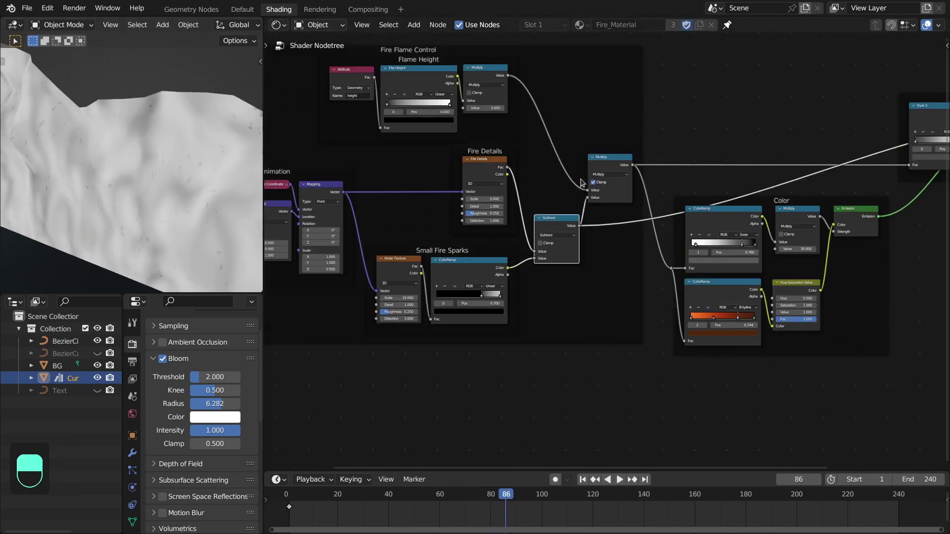
# Preview the clamped Multiply node on the mesh, reconnect the Mix Shader to the Material Output and play the fire with sparks.
pyautogui.keyDown('ctrl'); pyautogui.keyDown('shift'); pyautogui.click(608, 170); pyautogui.keyUp('shift'); pyautogui.keyUp('ctrl')
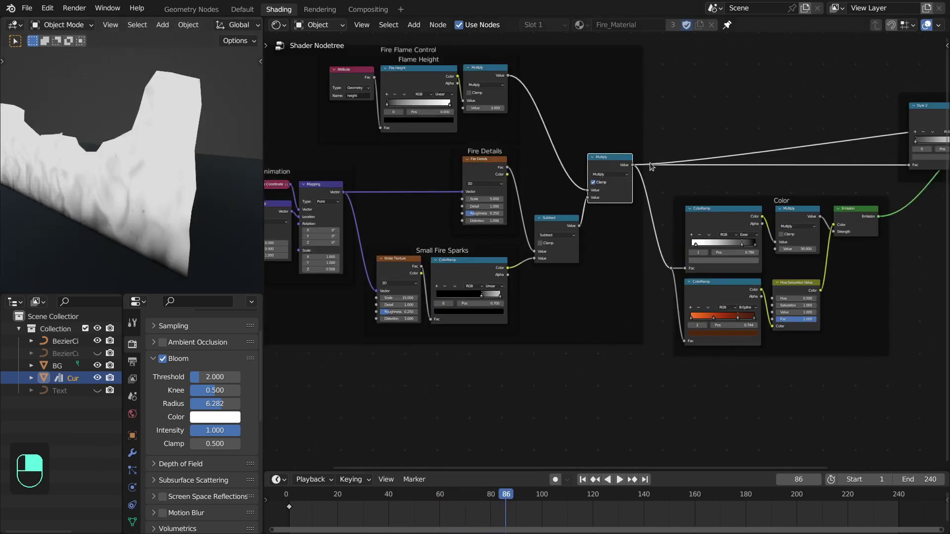
pyautogui.moveTo(785, 210); pyautogui.dragTo(684, 195, button='middle')
pyautogui.scroll(-1, 685, 195)
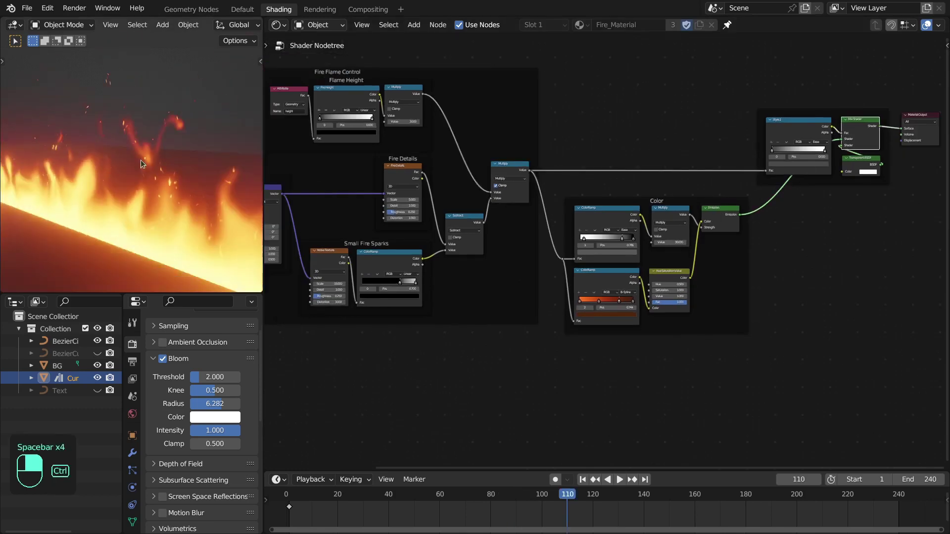
pyautogui.press('space')
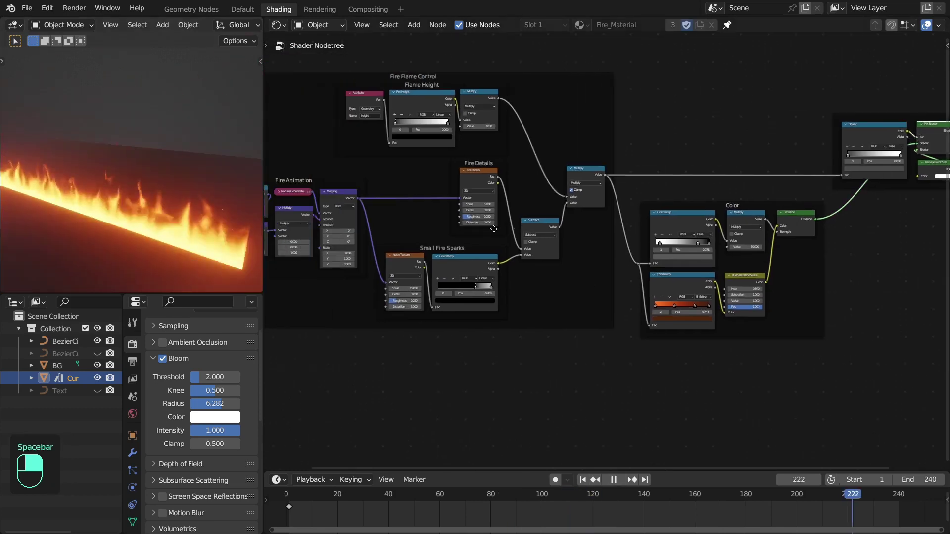
# Maximize the shader node editor to review the whole Fire_Material node tree, and restore the layout.
pyautogui.scroll(1, 493, 229)
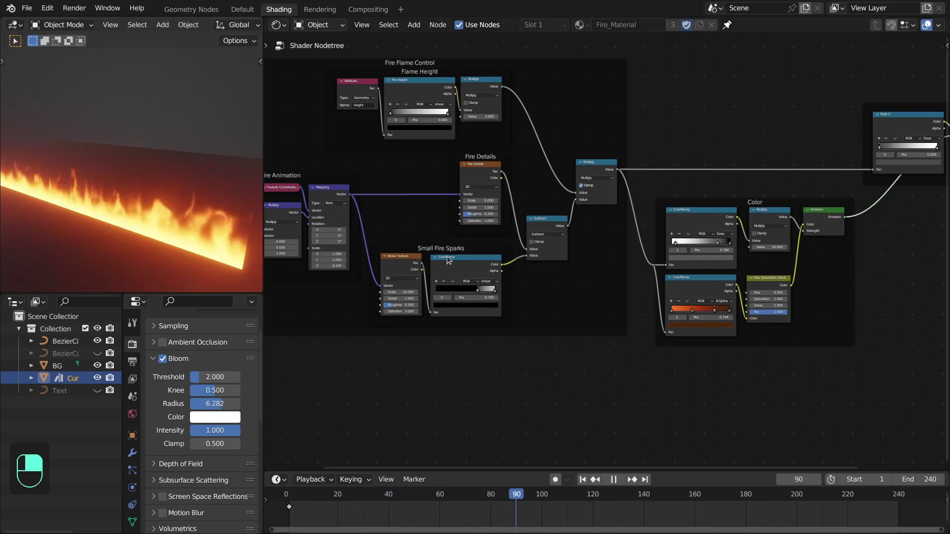
pyautogui.hotkey('ctrl', 'space')
pyautogui.scroll(1, 413, 154)
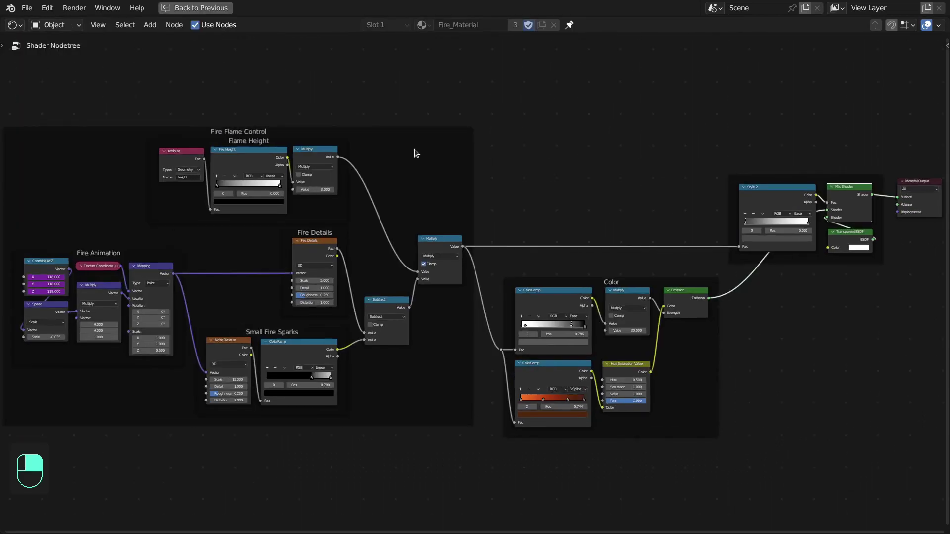
pyautogui.hotkey('ctrl', 'space')
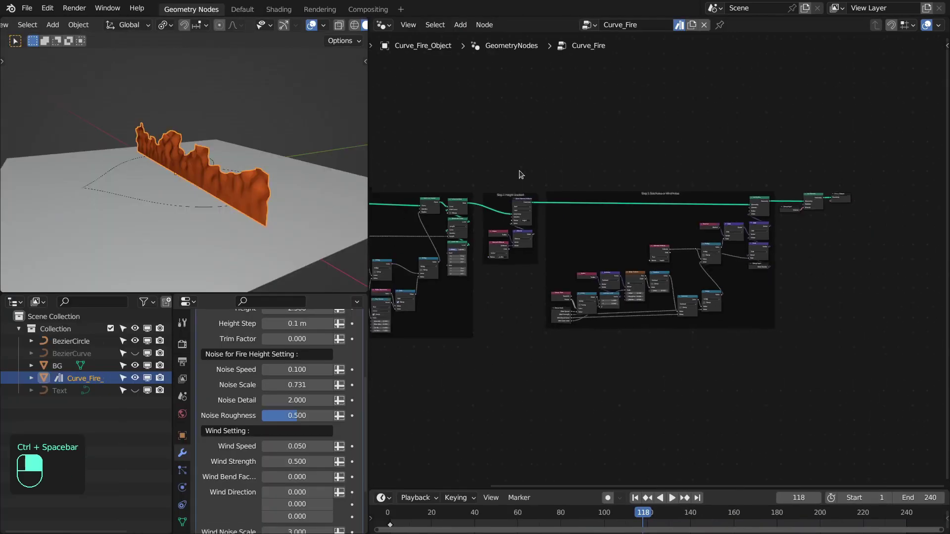
# Review the entire Curve_Fire geometry node tree in a maximized editor and play the heart-shaped fire in the Default workspace.
pyautogui.hotkey('ctrl', 'space')
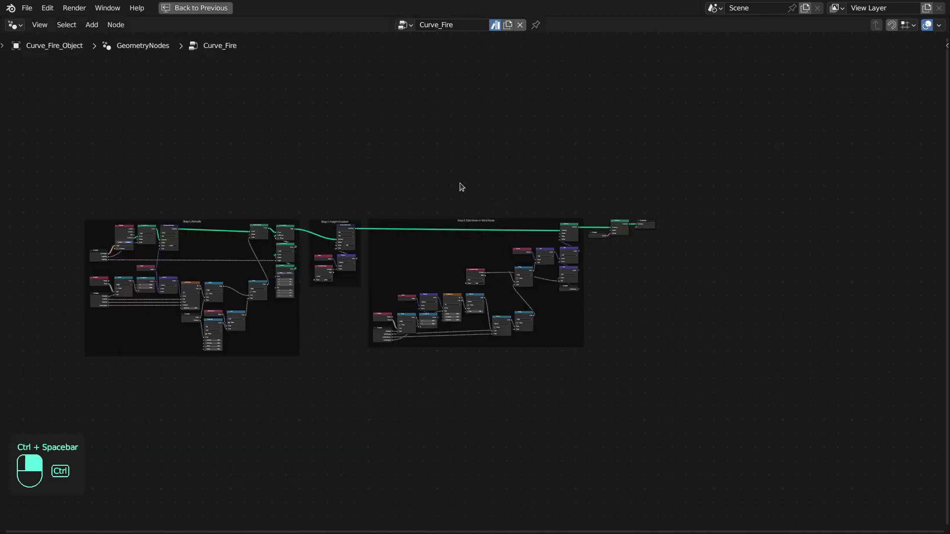
pyautogui.scroll(2, 470, 193)
pyautogui.scroll(1, 499, 197)
pyautogui.moveTo(435, 186); pyautogui.dragTo(388, 186, button='middle')
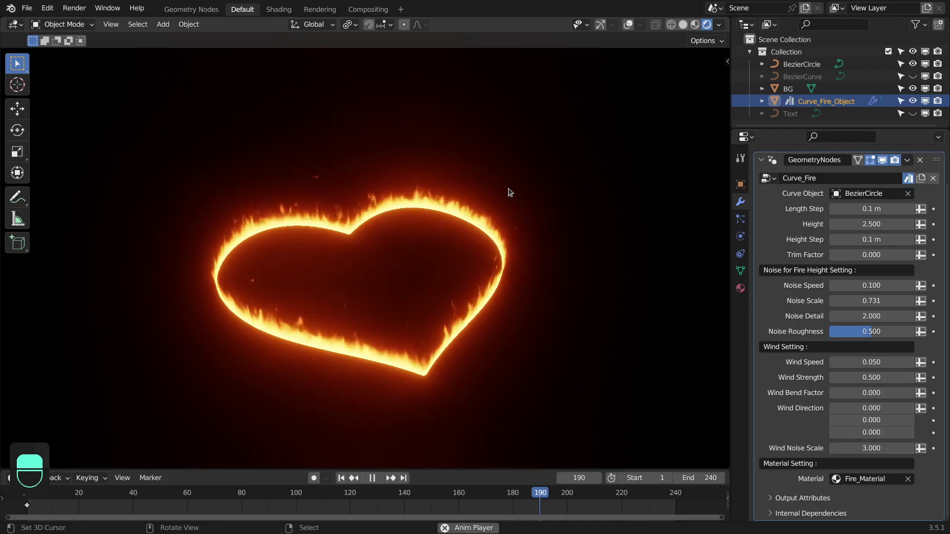
pyautogui.press('space')
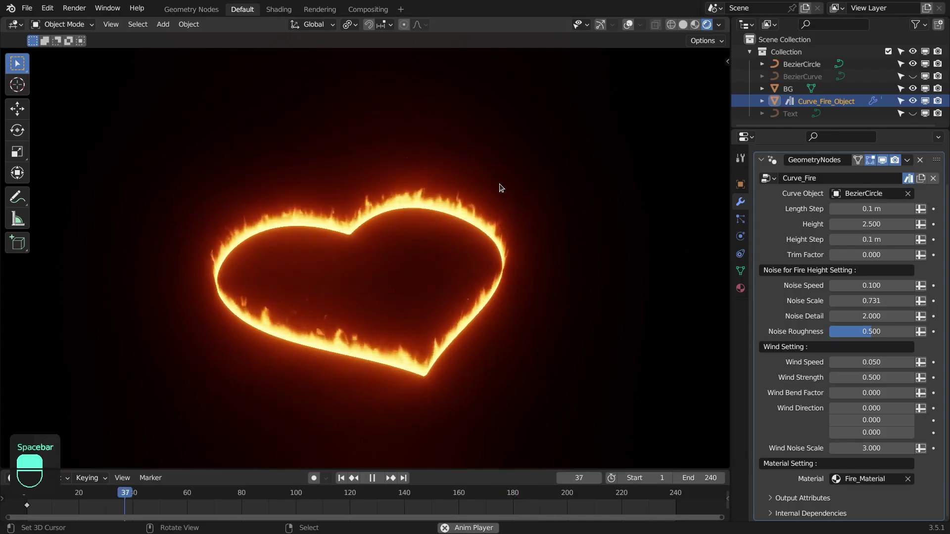